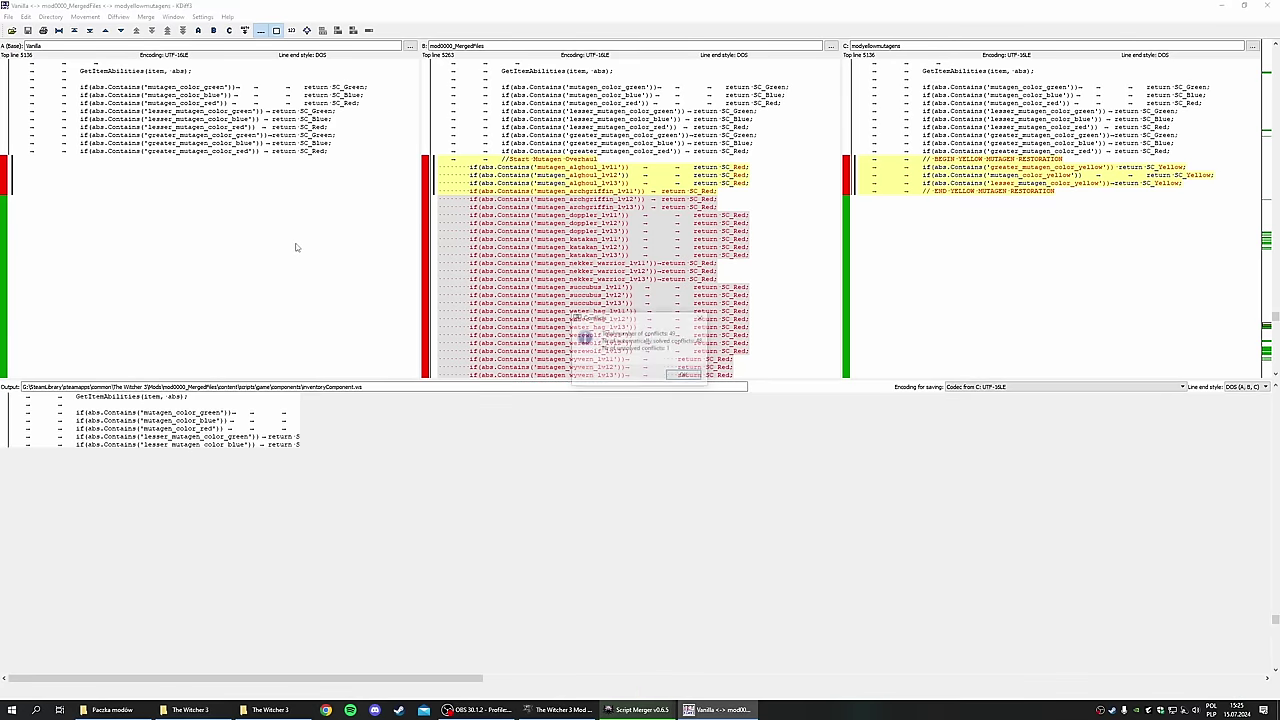
Resolve the merge conflict in inventoryComponent.ws with the yellow mutagen restoration lines from source C.
key(Return)
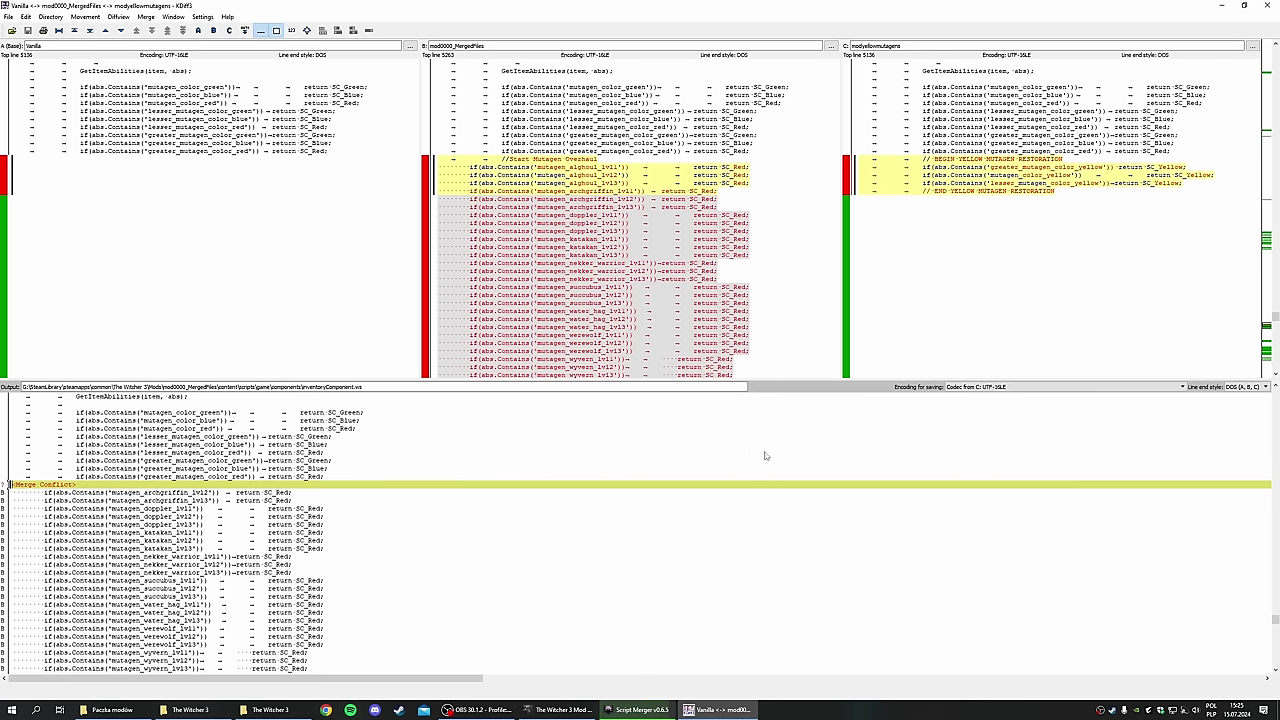
scroll(304, 485, down, 3)
scroll(304, 485, up, 4)
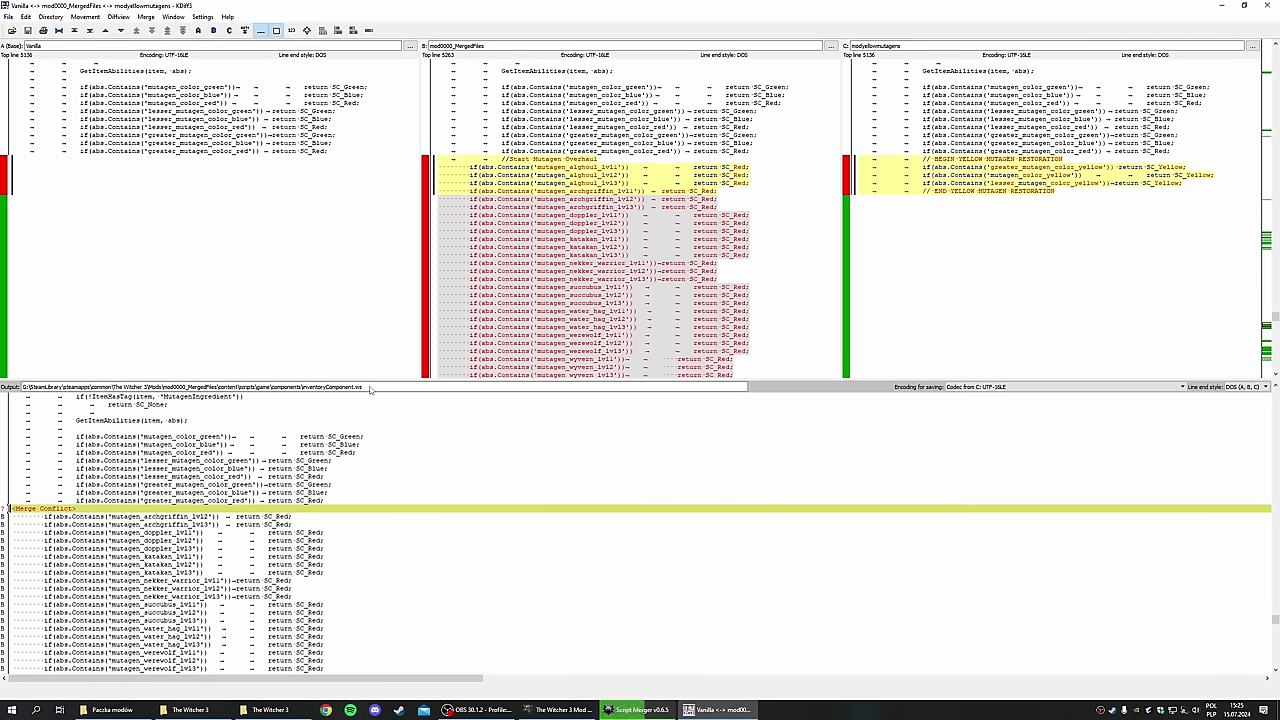
scroll(320, 487, down, 1)
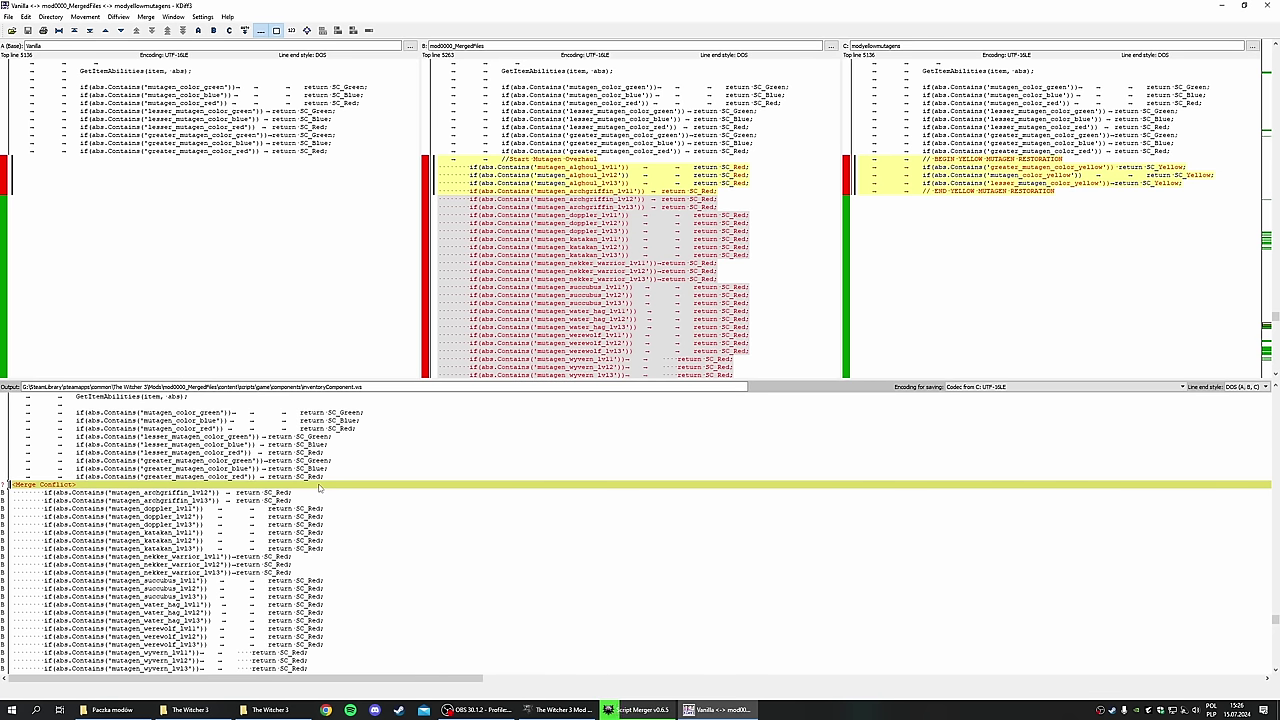
scroll(130, 460, down, 1)
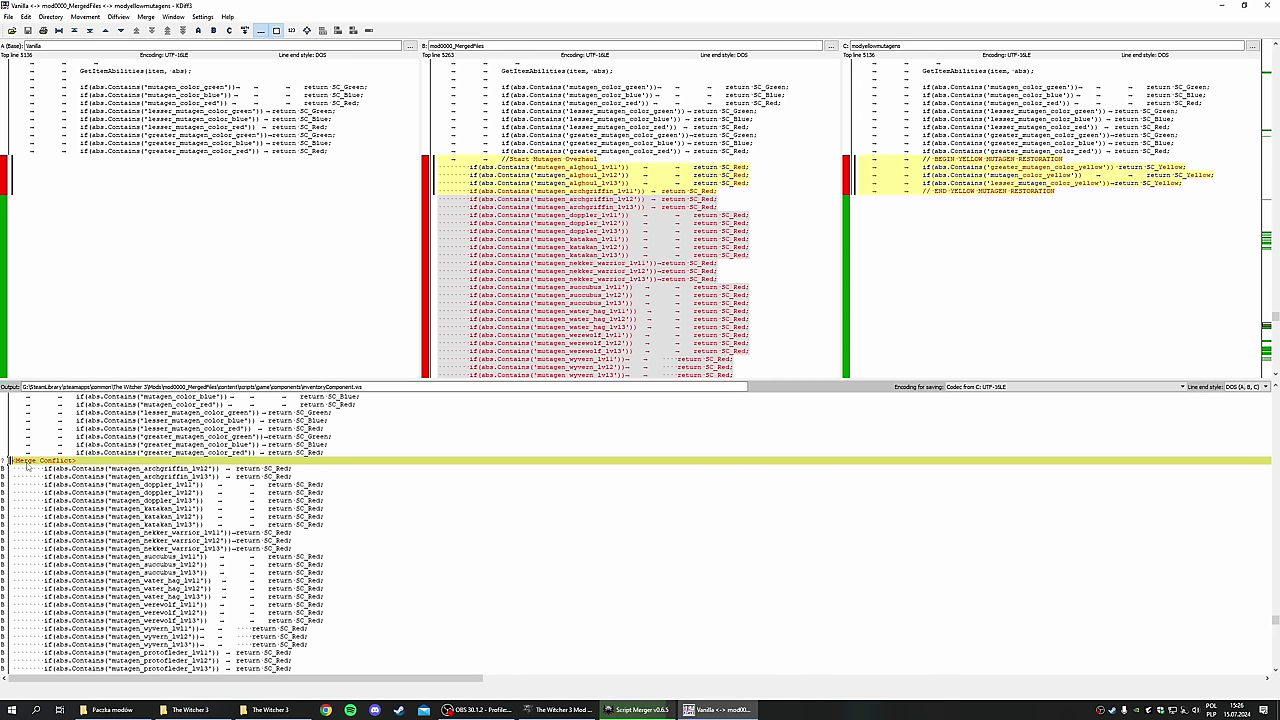
right_click(65, 460)
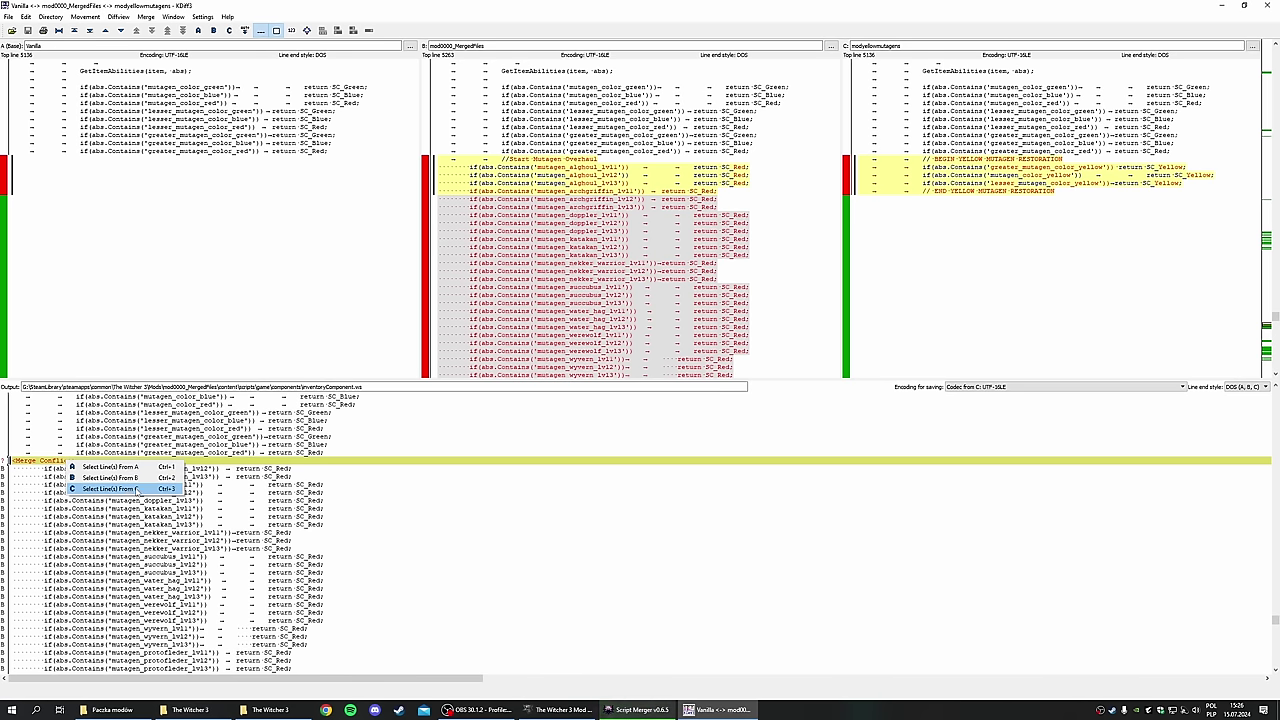
click(138, 490)
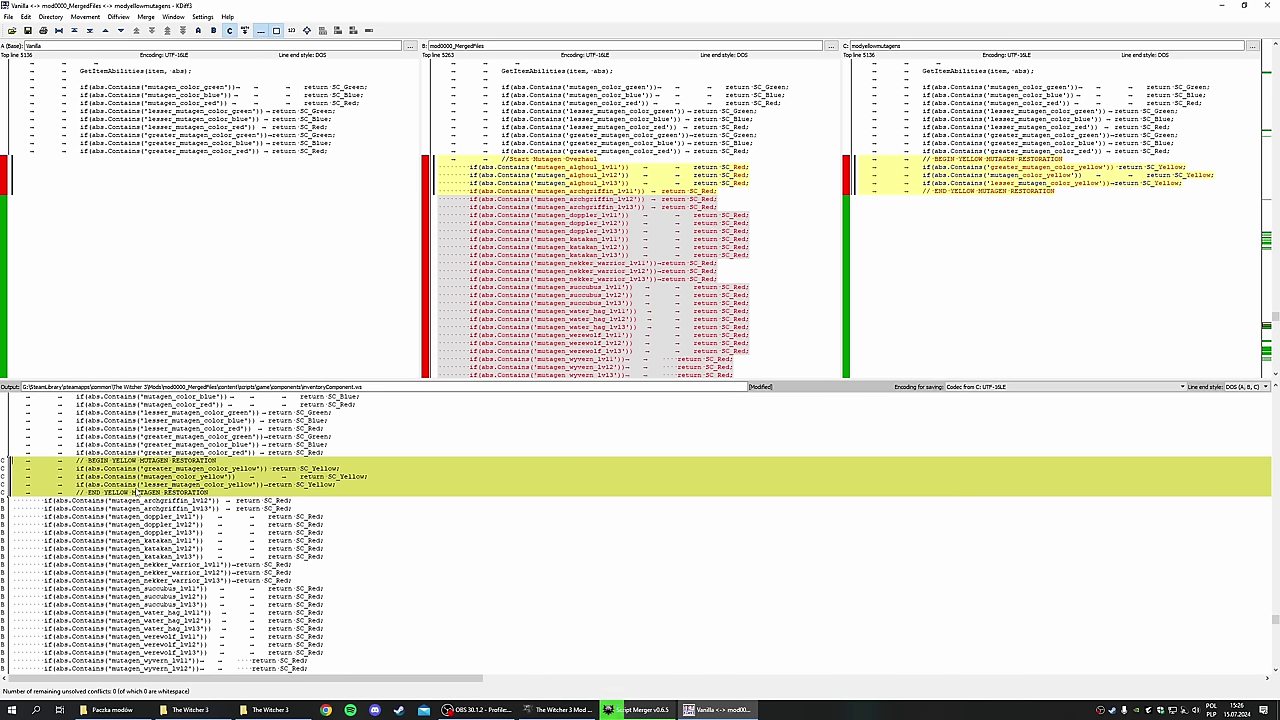
Add source B's Mutagen Overhaul lines below the yellow mutagen restoration block, and save and quit the merge.
click(224, 494)
key(Return)
right_click(156, 503)
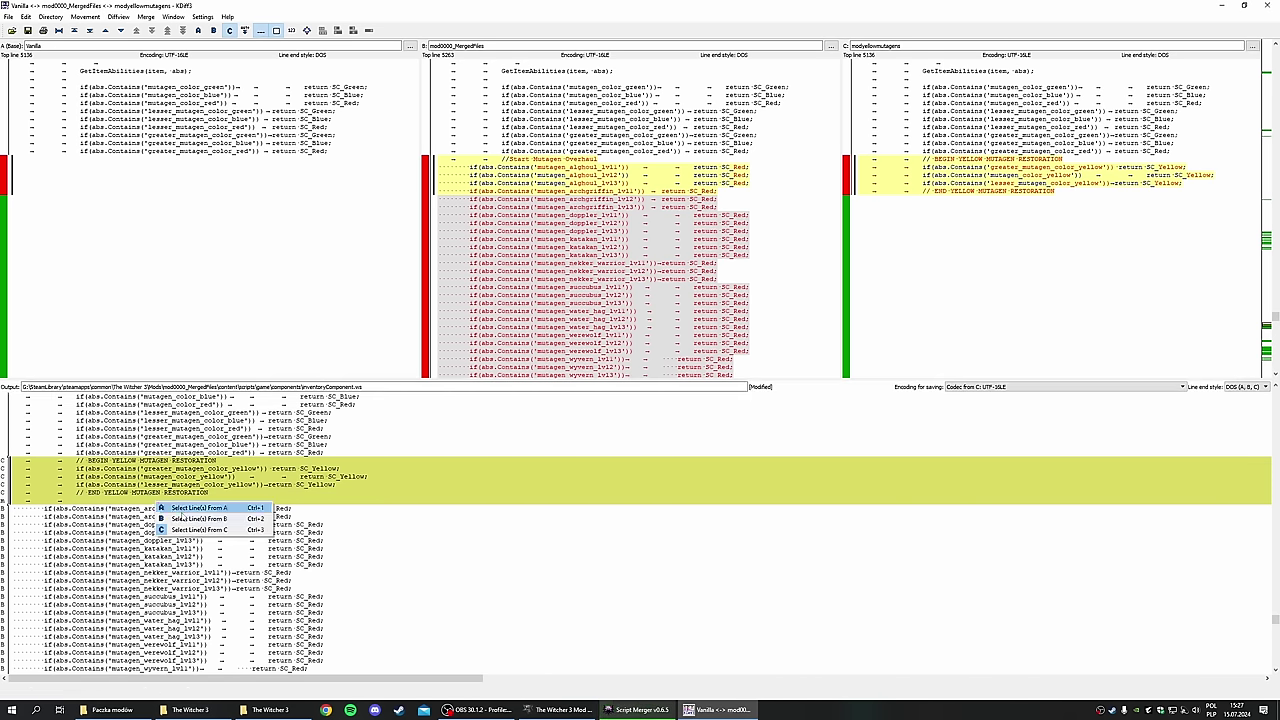
click(205, 518)
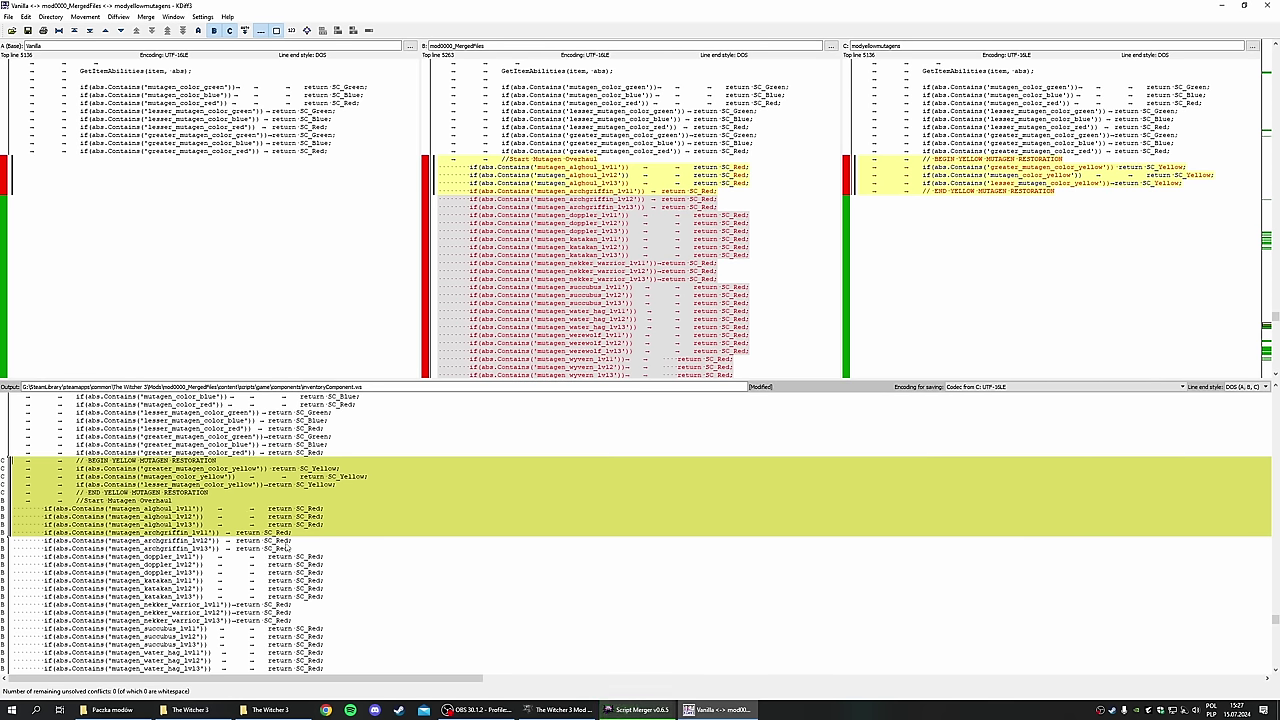
click(1264, 5)
click(590, 367)
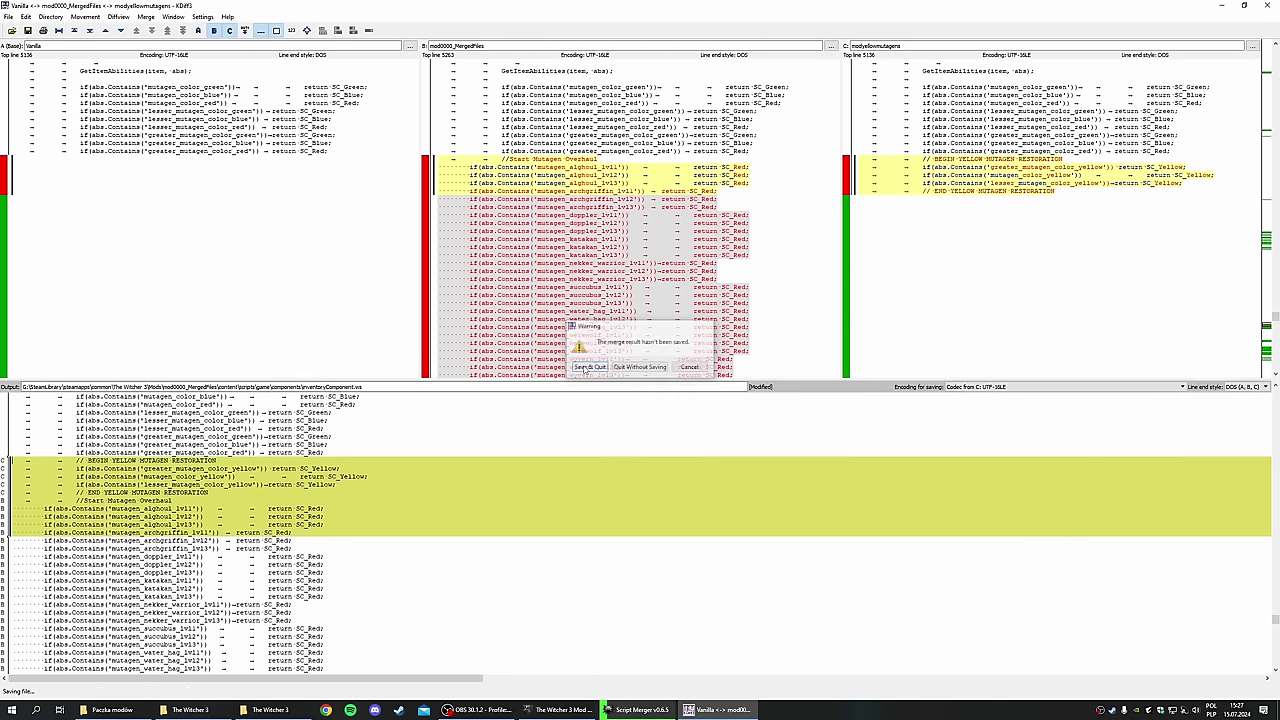
Resolve the merge conflict in damageManagerProcessor.ws with the Fast And Deadly Combat lines from source B.
click(638, 448)
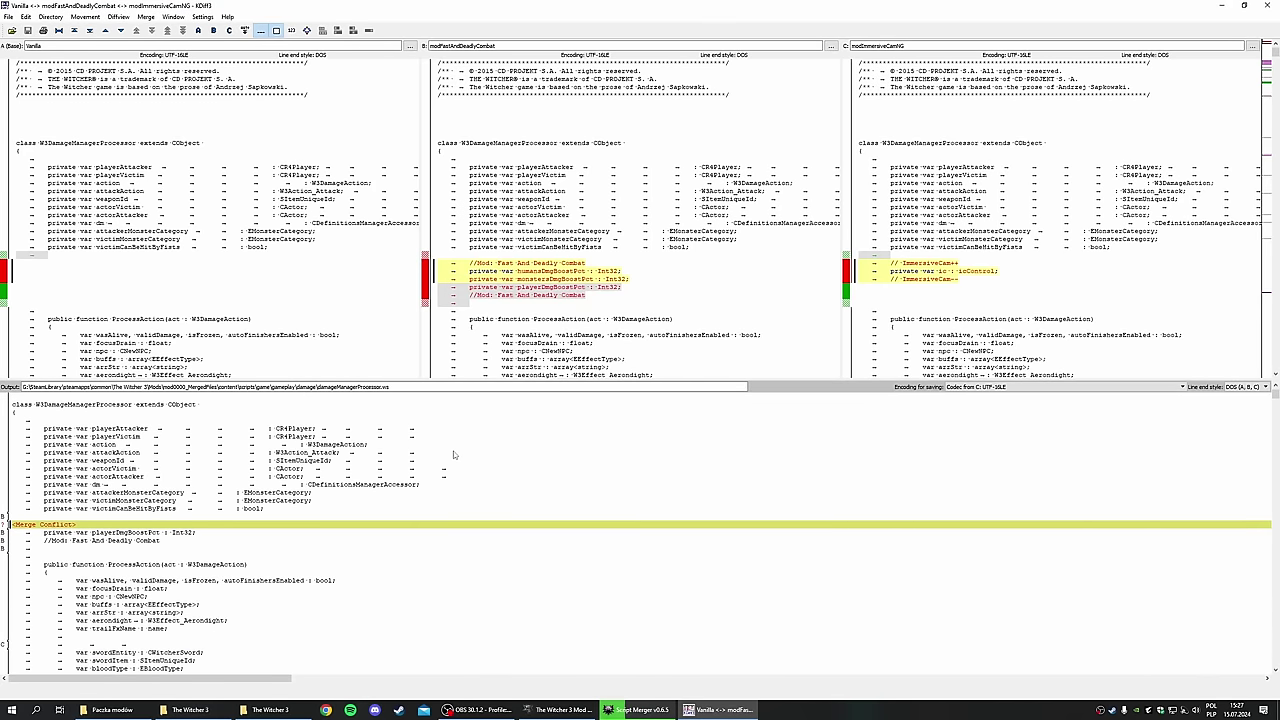
scroll(453, 455, down, 1)
right_click(63, 502)
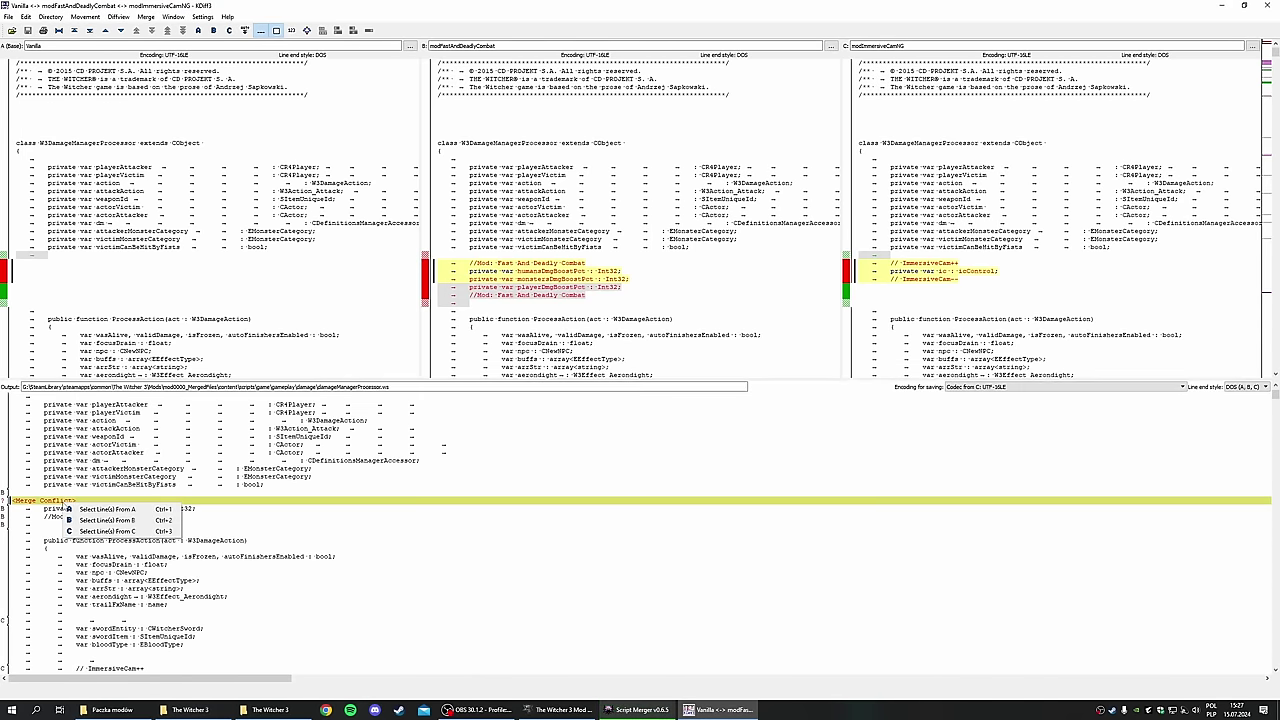
click(107, 520)
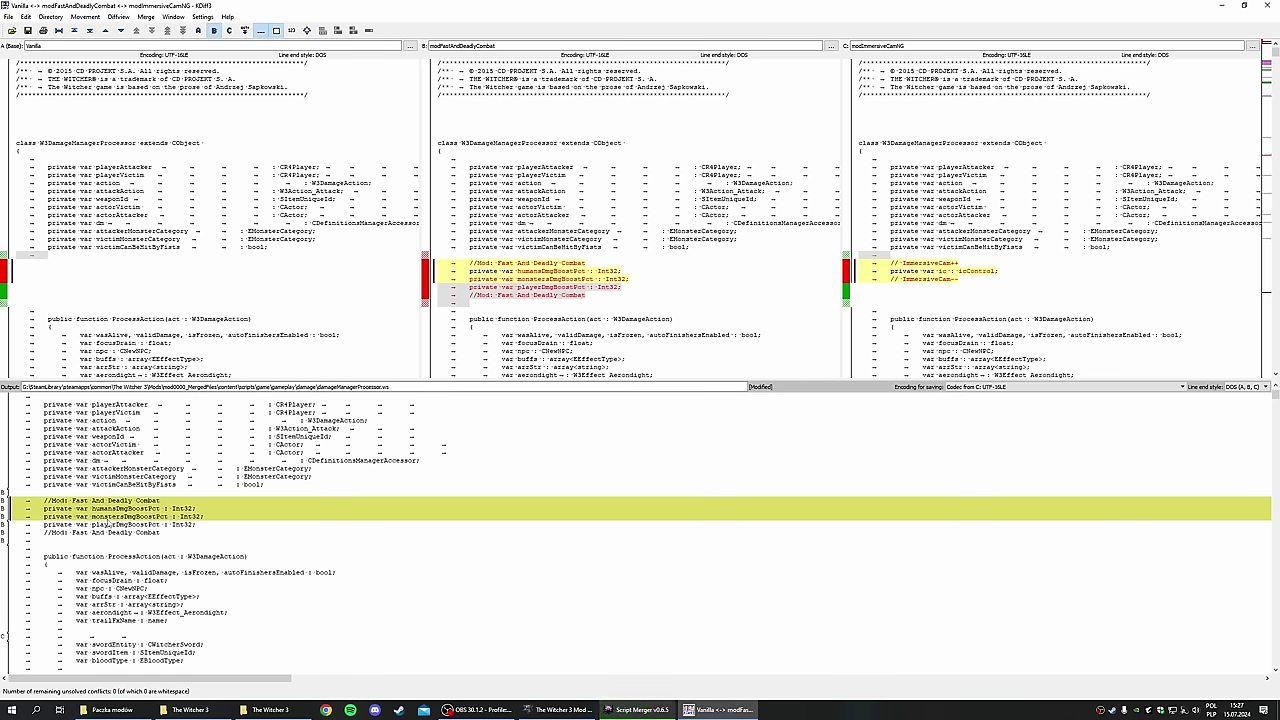
right_click(113, 524)
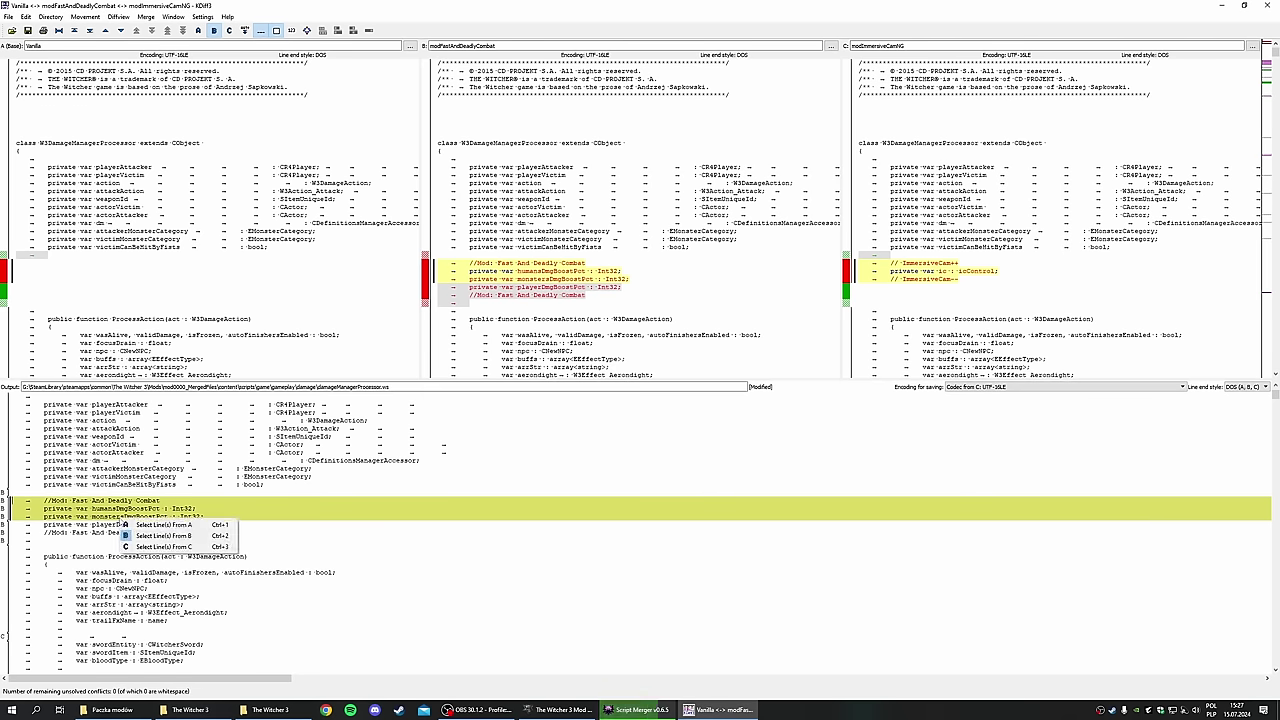
click(120, 522)
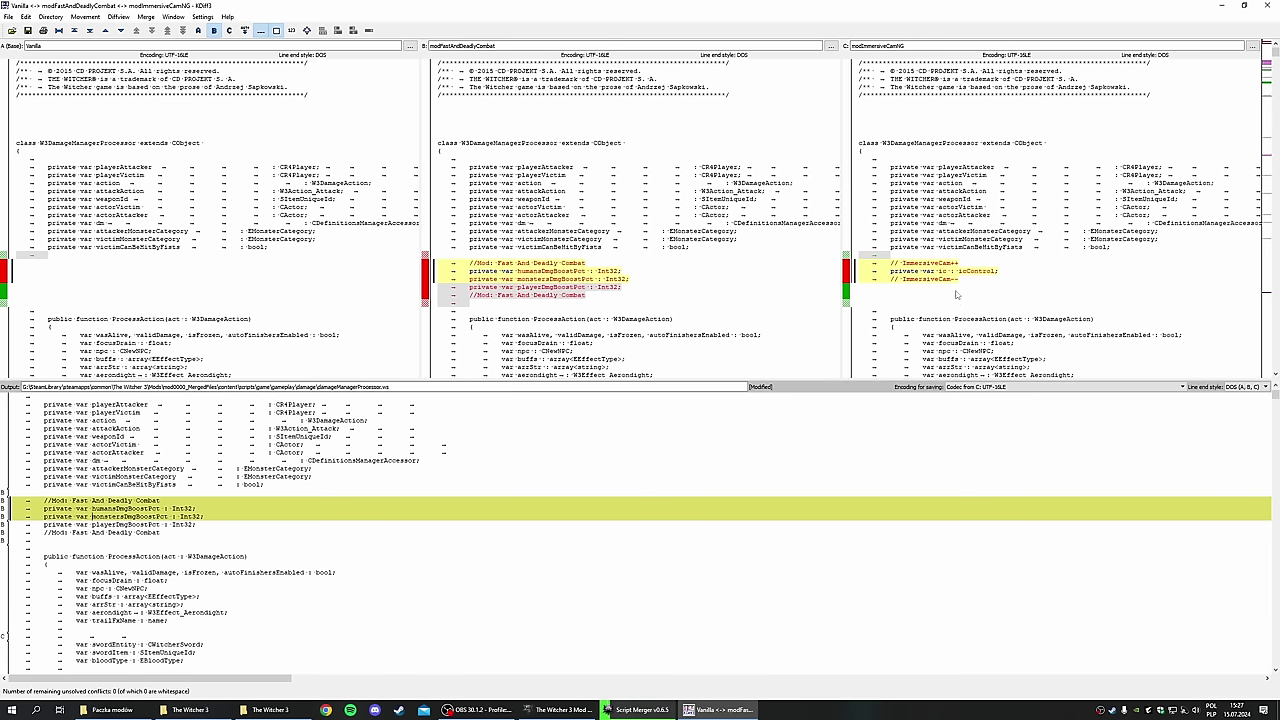
Copy the three ImmersiveCam lines from source C into the output below the Fast And Deadly Combat block, aligning their indentation.
drag(965, 282, 863, 267)
key(ctrl+c)
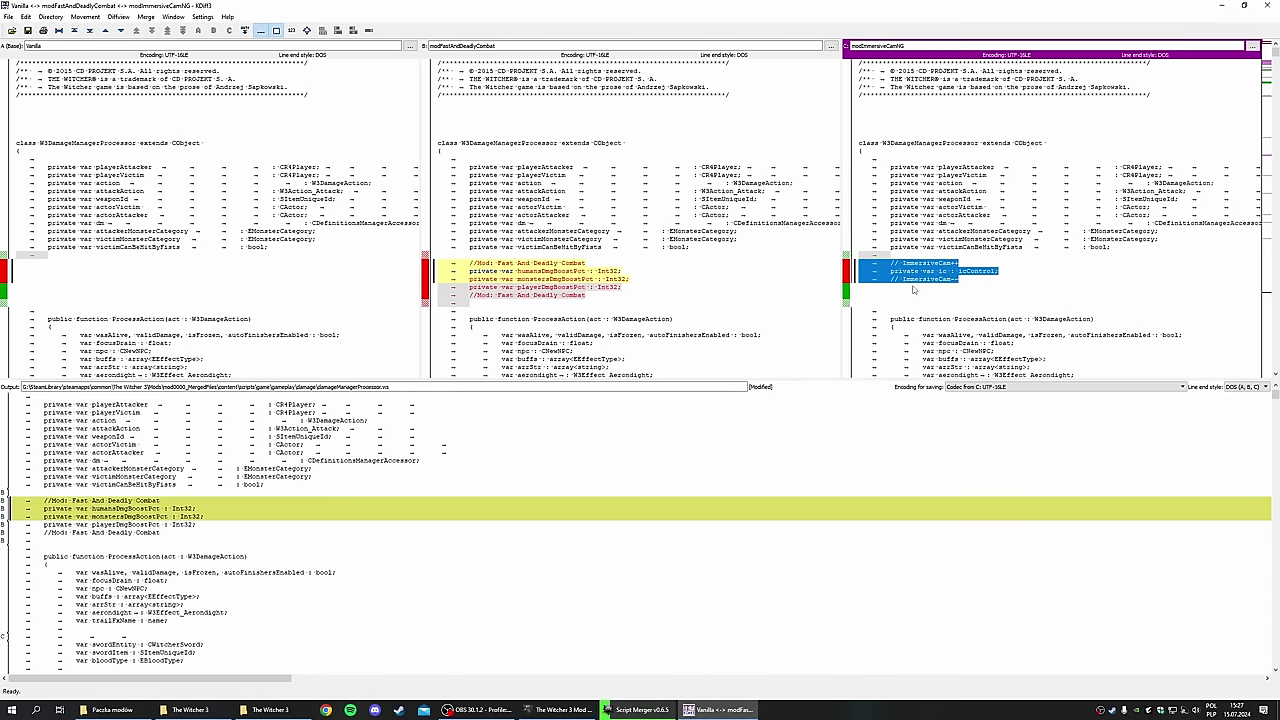
click(170, 535)
key(Return)
key(Return)
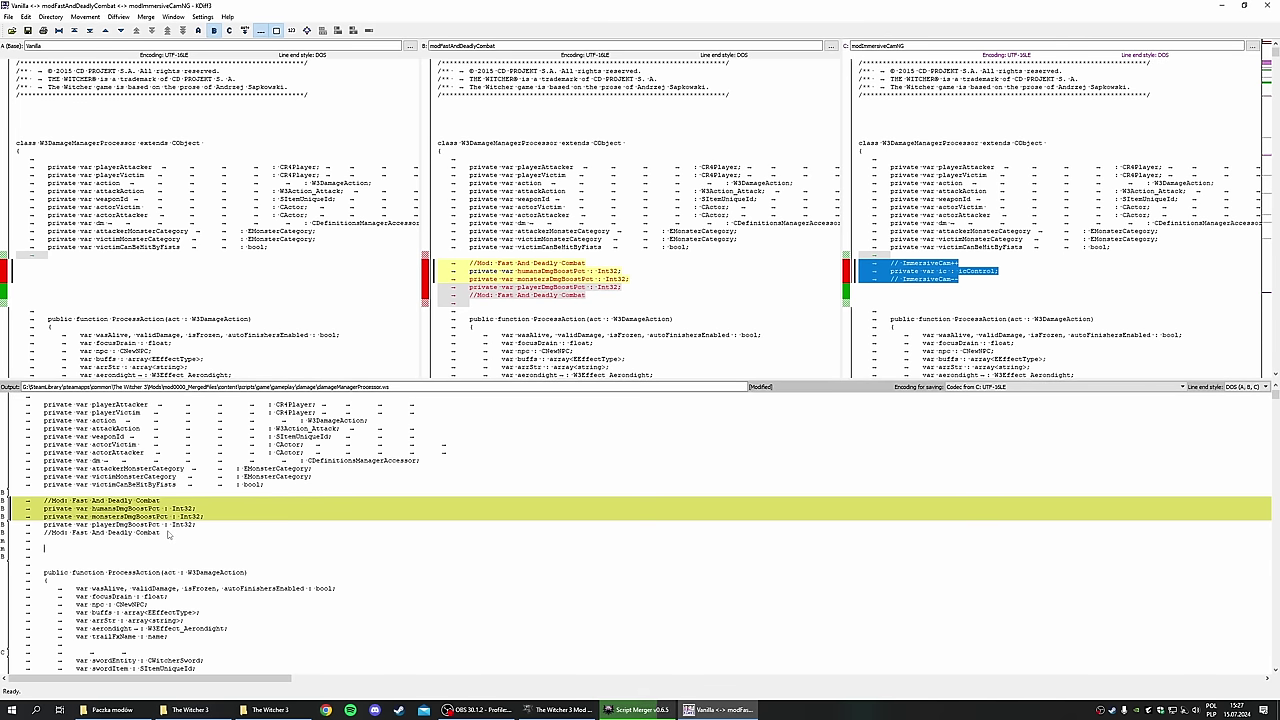
key(ctrl+v)
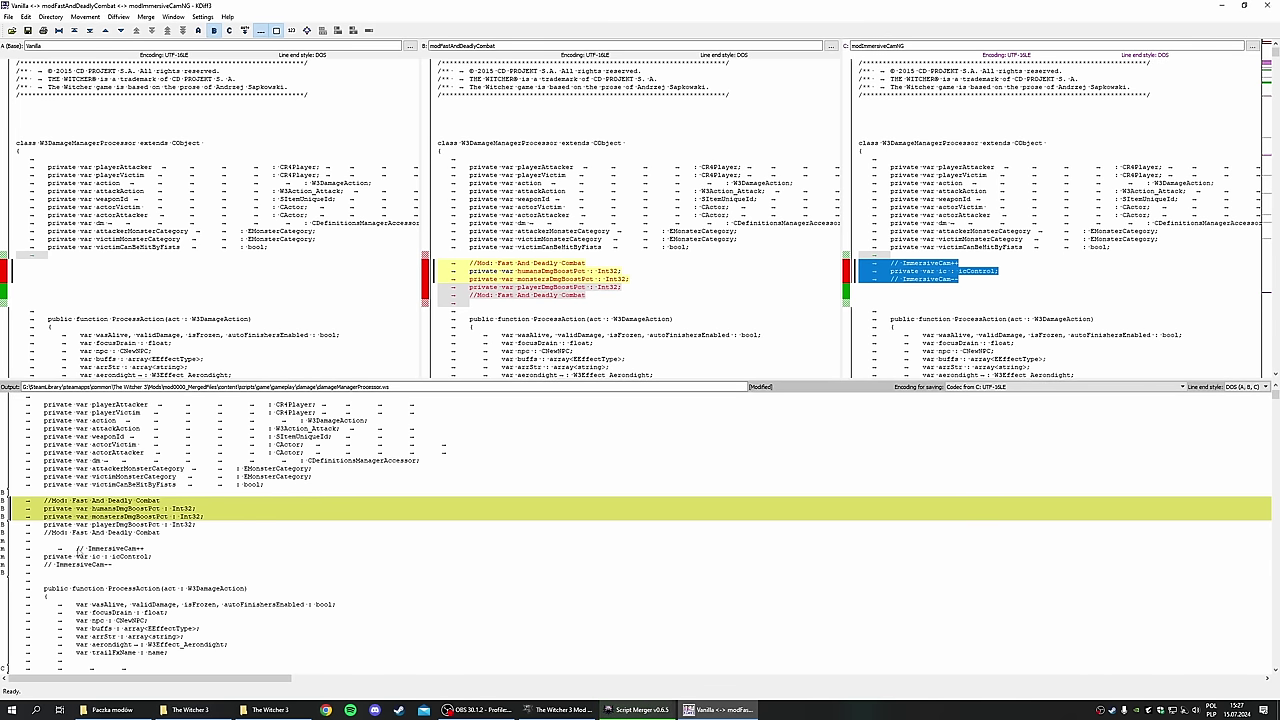
key(BackSpace)
key(BackSpace)
key(Tab)
Save and quit the damageManagerProcessor.ws merge, and acknowledge the summaries of the automatically solved merges that follow.
click(1267, 5)
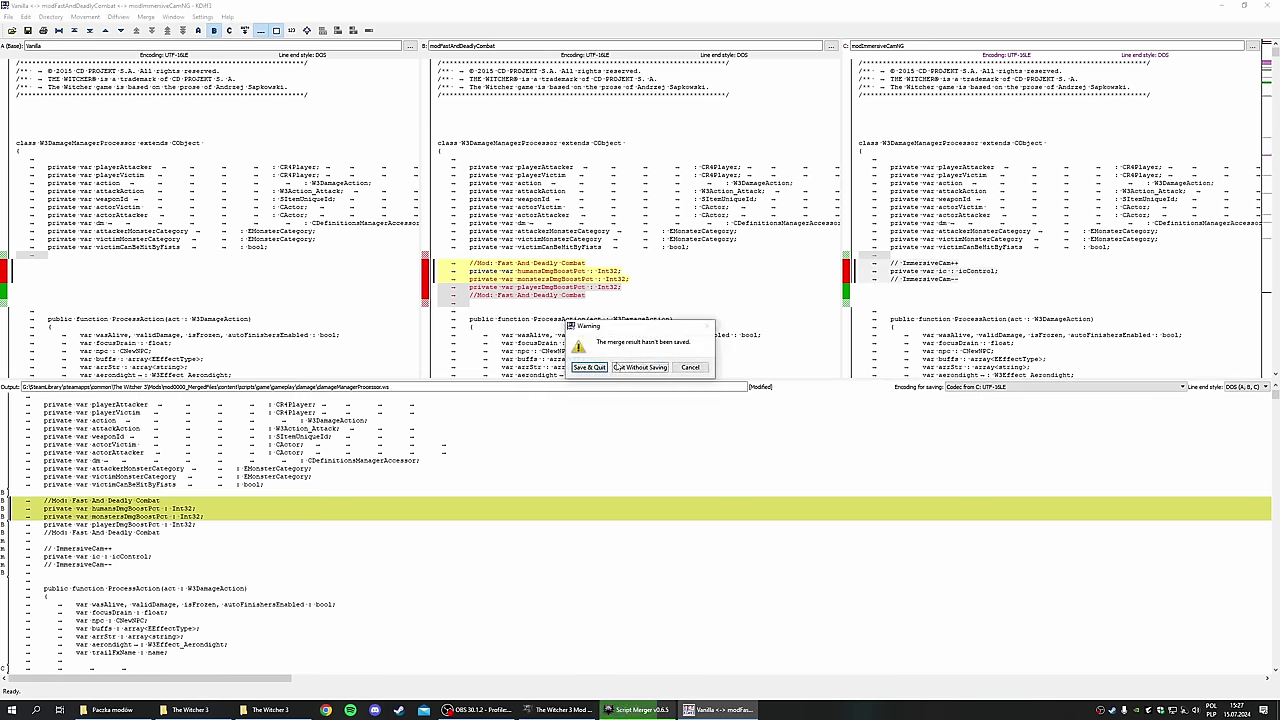
click(592, 368)
click(262, 268)
click(262, 269)
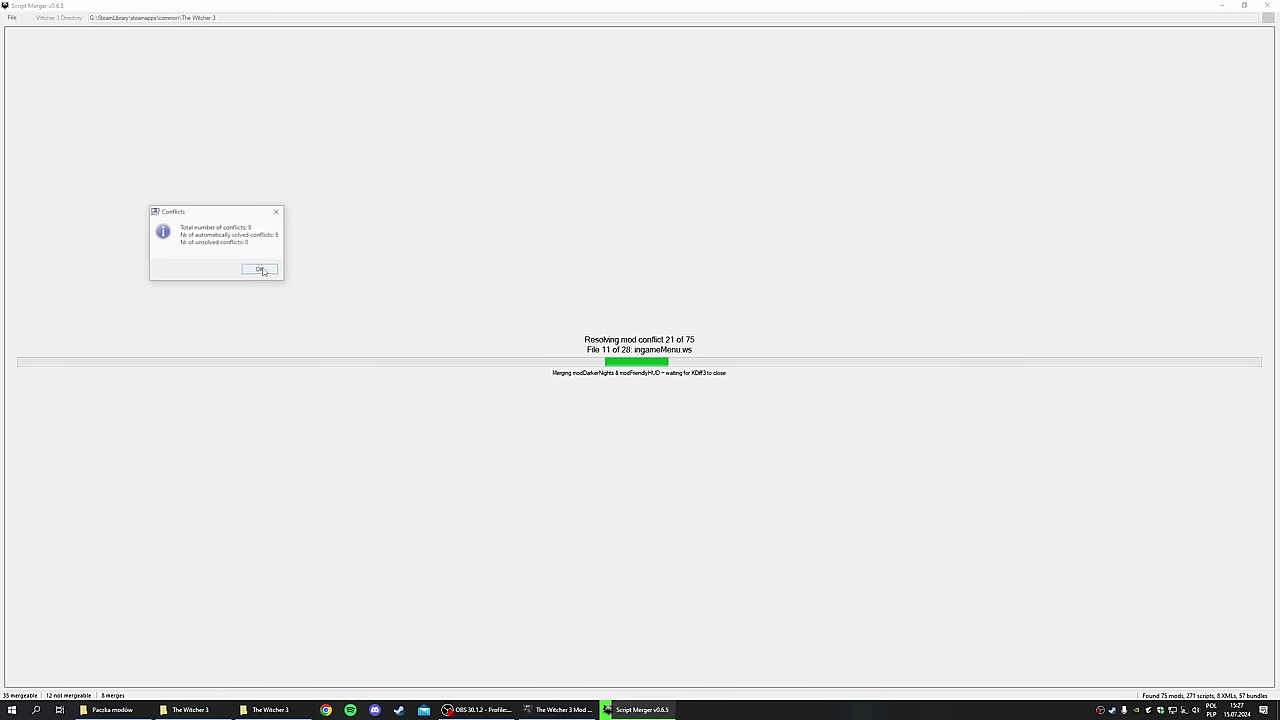
click(262, 269)
click(262, 269)
click(262, 269)
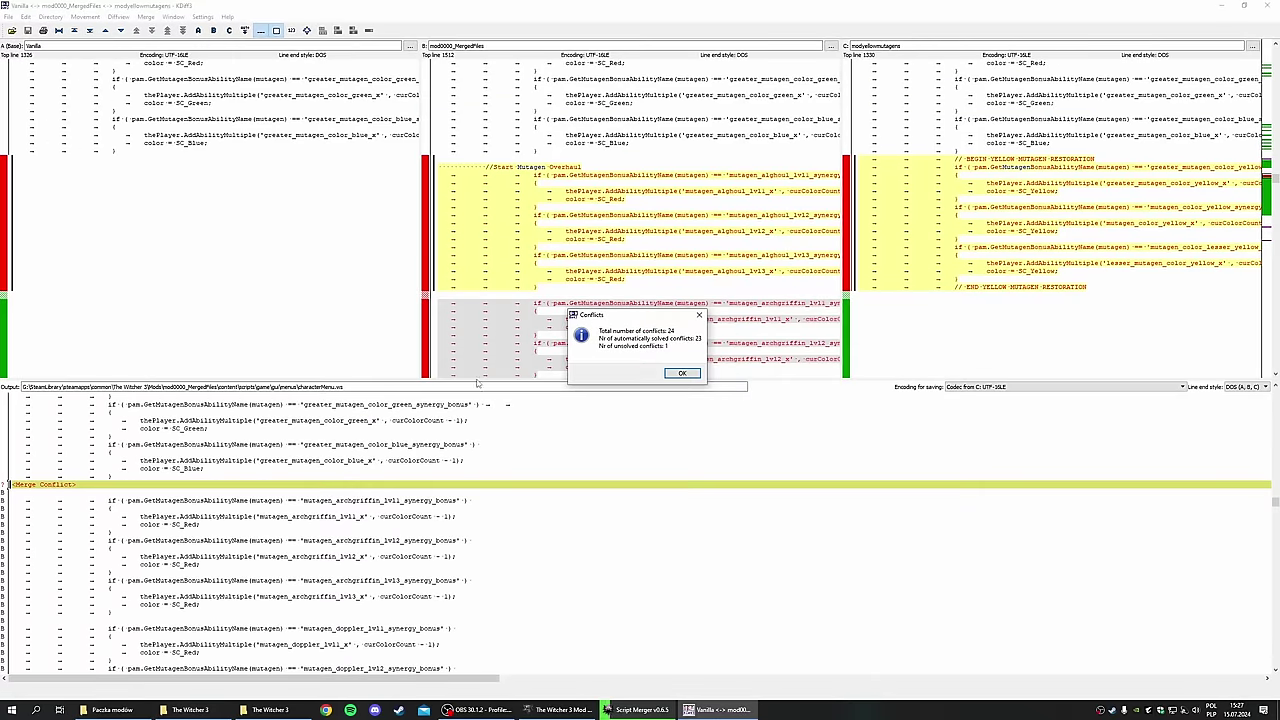
Resolve the merge conflict in characterMenu.ws with the yellow mutagen restoration block from source C.
click(682, 373)
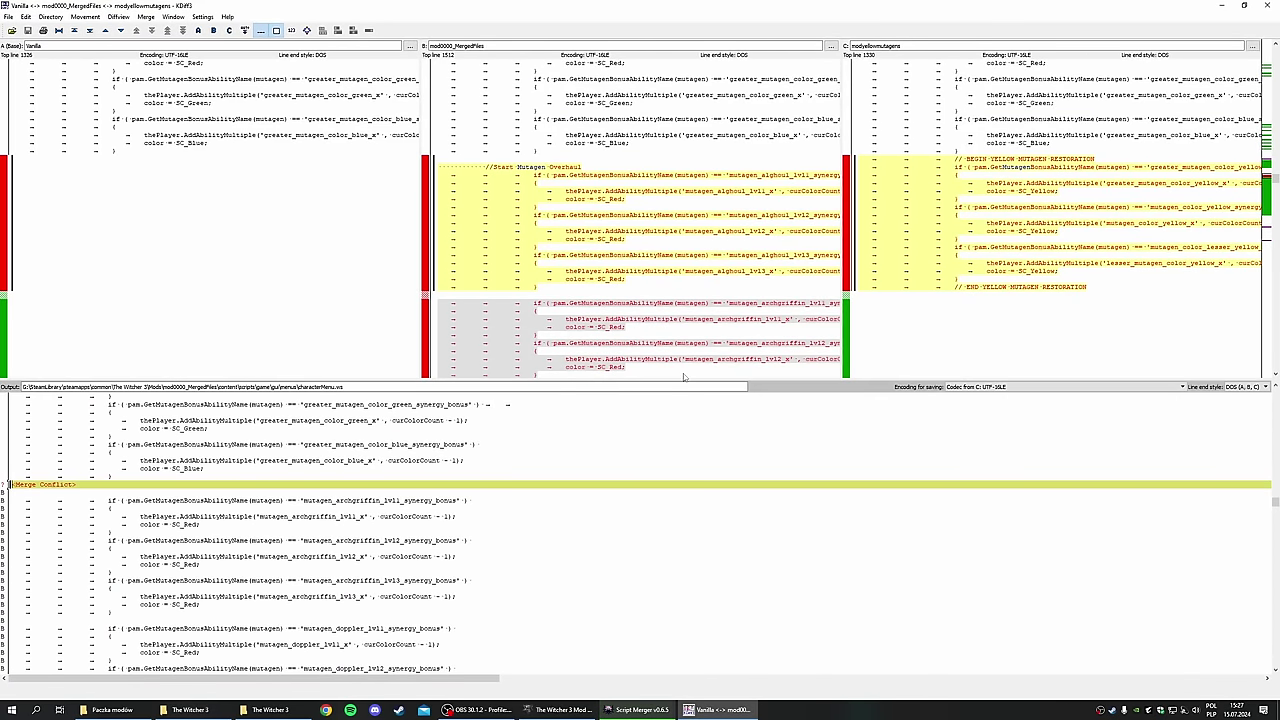
right_click(64, 489)
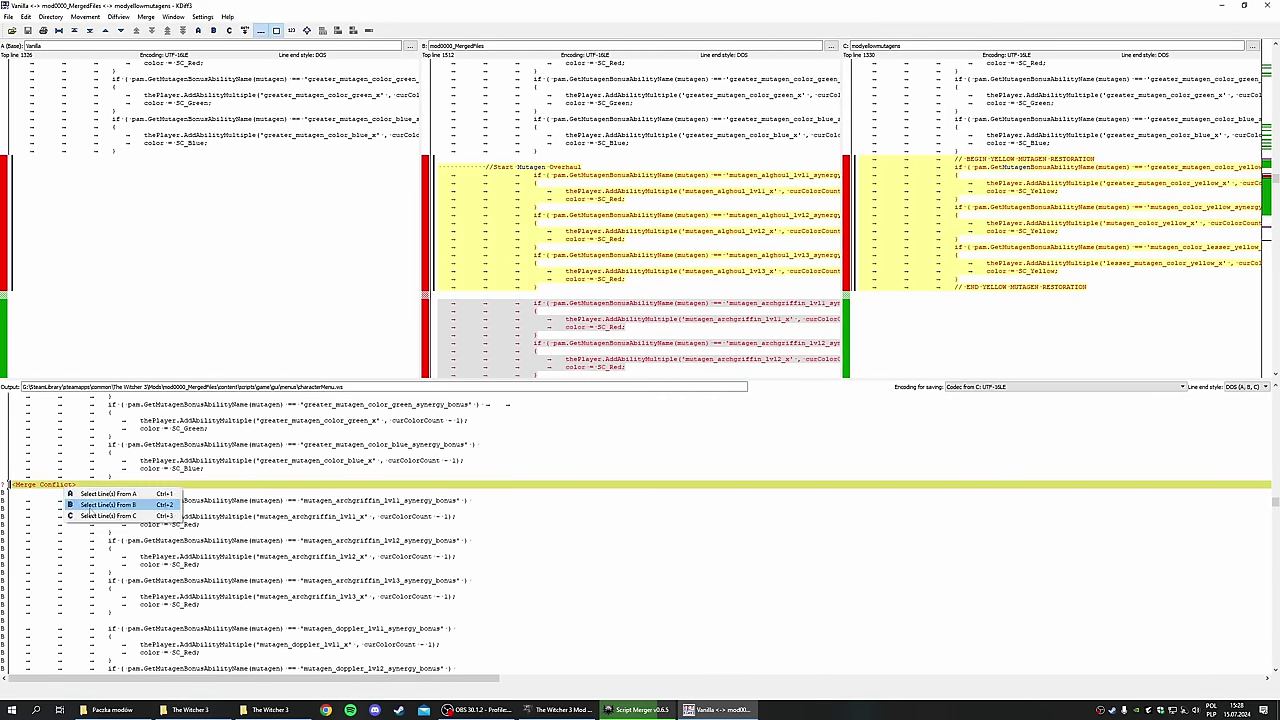
click(110, 516)
Add source B's Mutagen Overhaul synergy bonus lines below the yellow mutagen block in characterMenu.ws, and save and quit the merge.
key(Return)
right_click(127, 534)
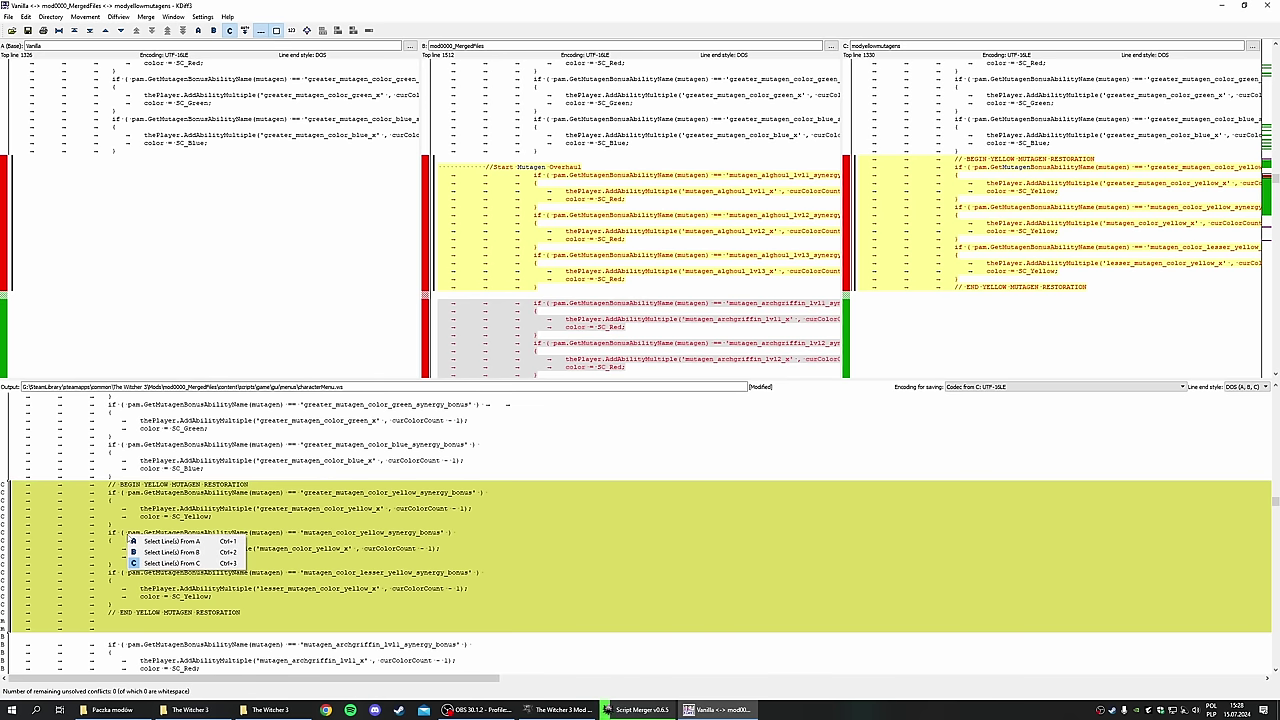
click(128, 631)
right_click(123, 630)
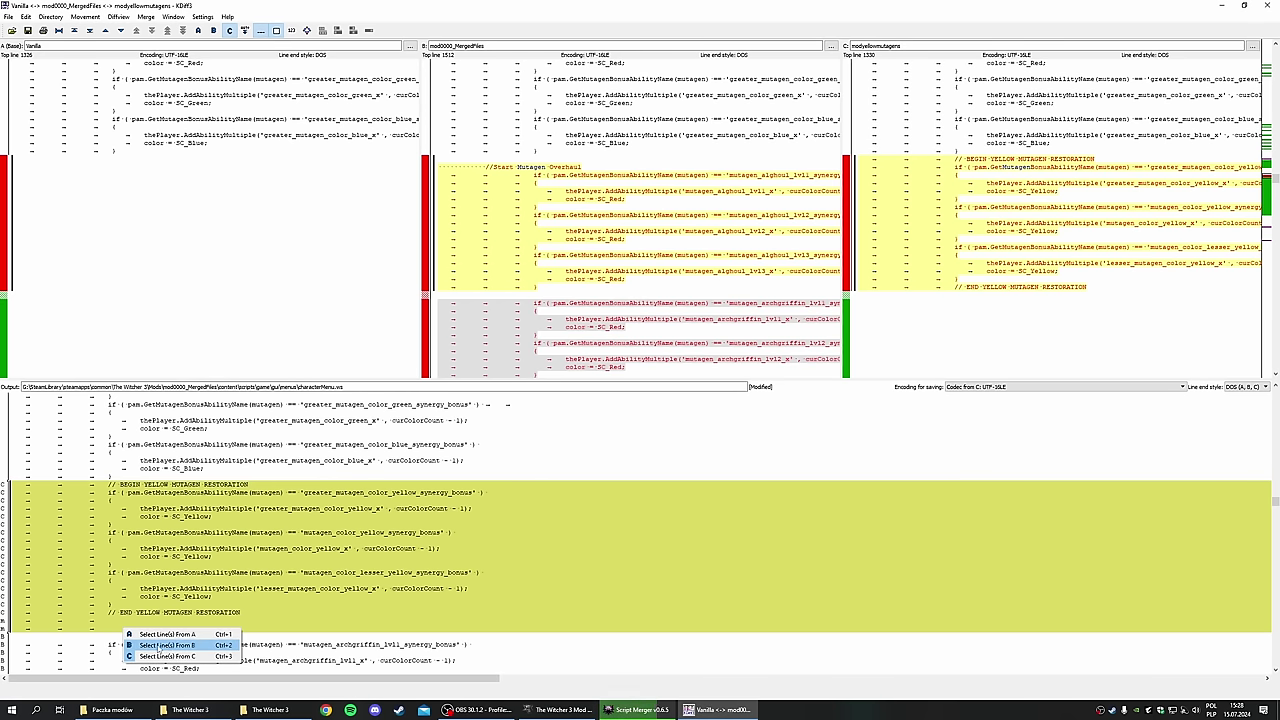
click(150, 646)
scroll(183, 580, down, 2)
click(1268, 5)
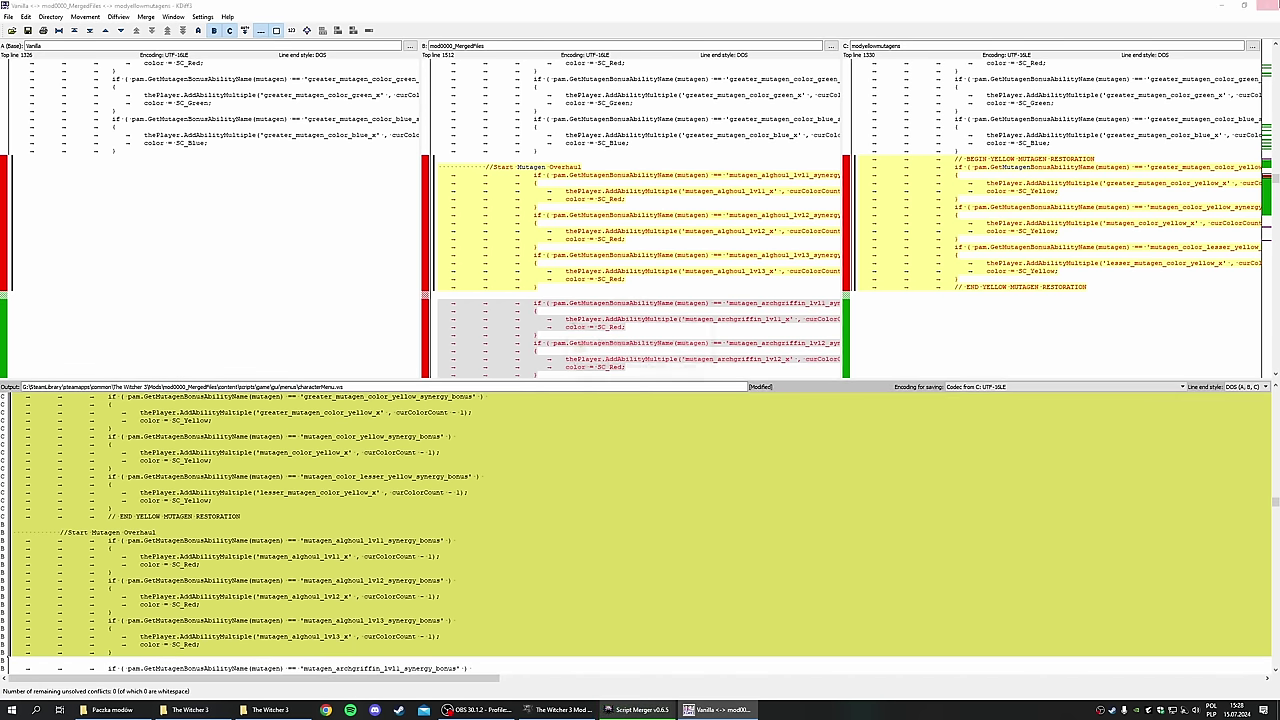
click(582, 366)
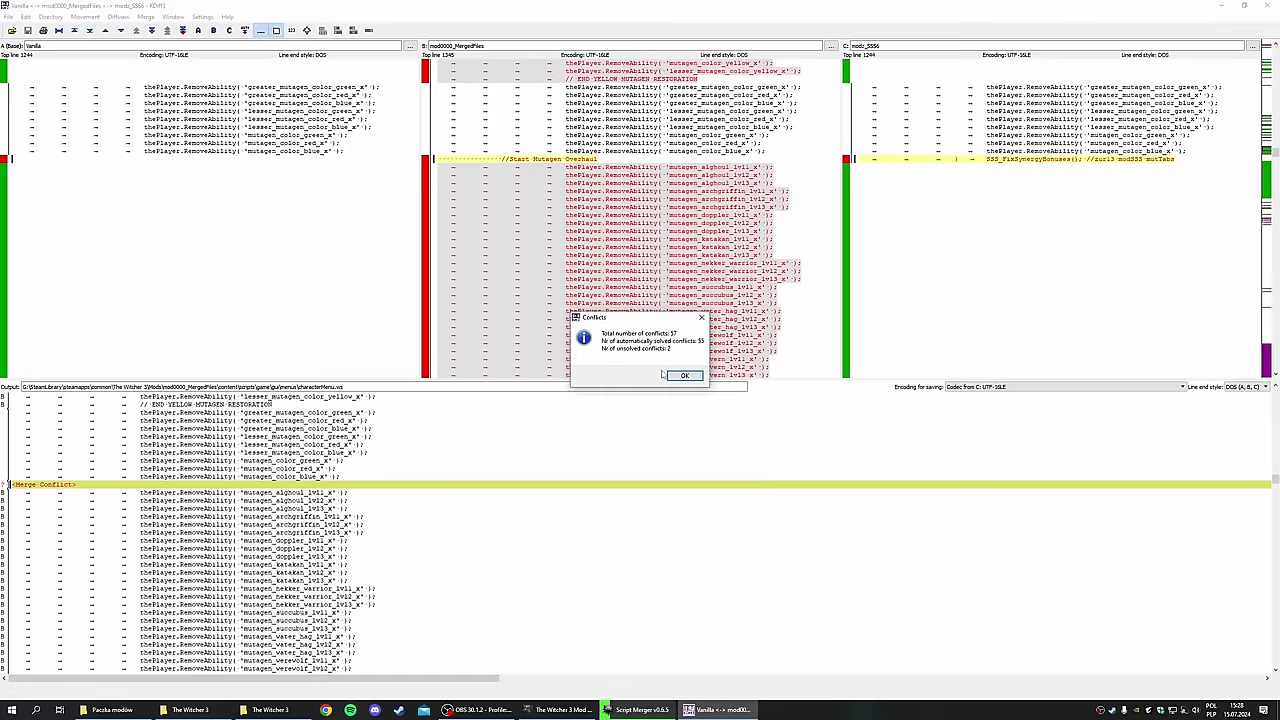
Resolve the first conflict of the SSS6 merge of characterMenu.ws with the "//Start Mutagen Overhaul" line from source B.
click(687, 377)
right_click(128, 486)
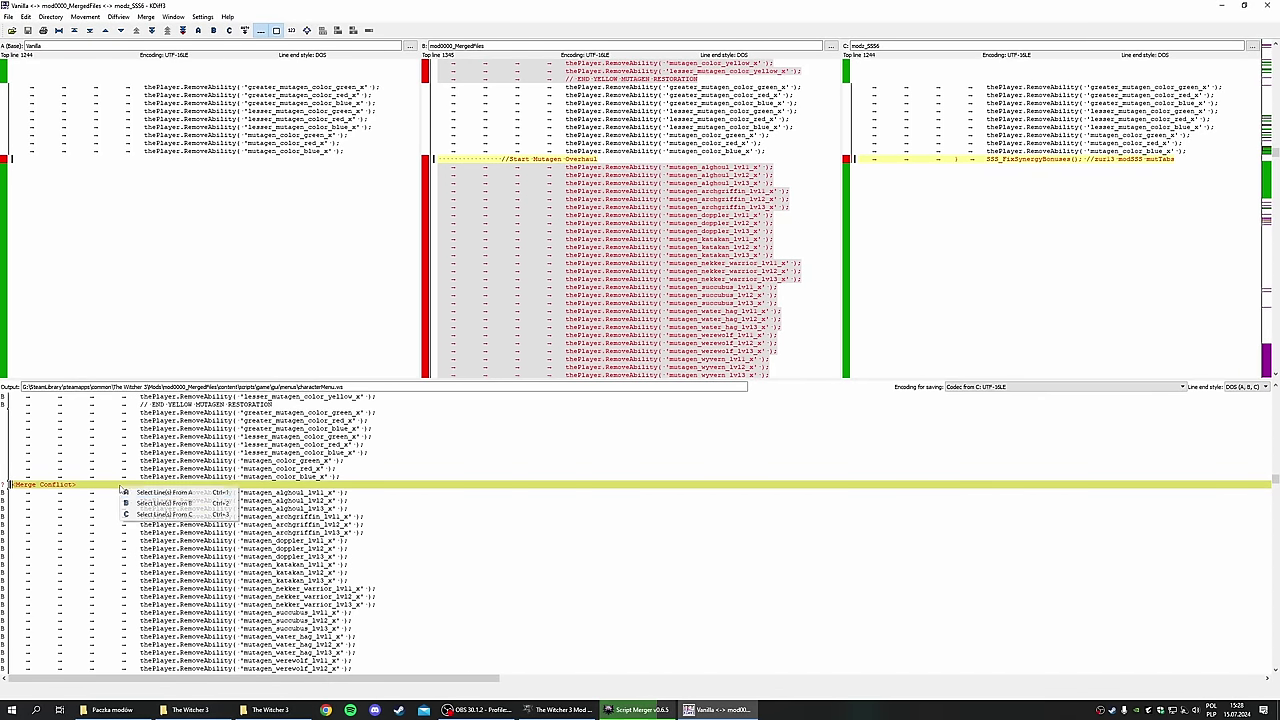
click(158, 502)
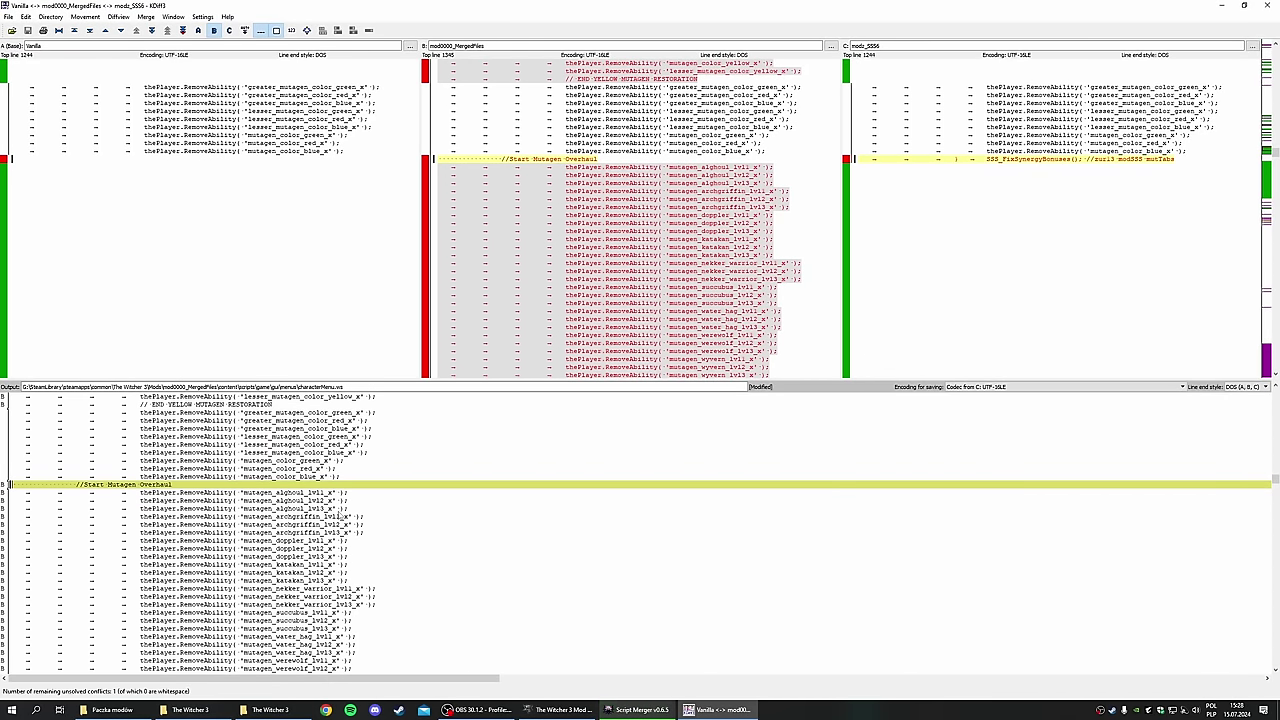
Copy source C's closing brace and SSS_FixSynergyBonuses() line into the empty line below "//End Mutagen Overhaul", indent it two levels, and review the block.
scroll(340, 517, down, 15)
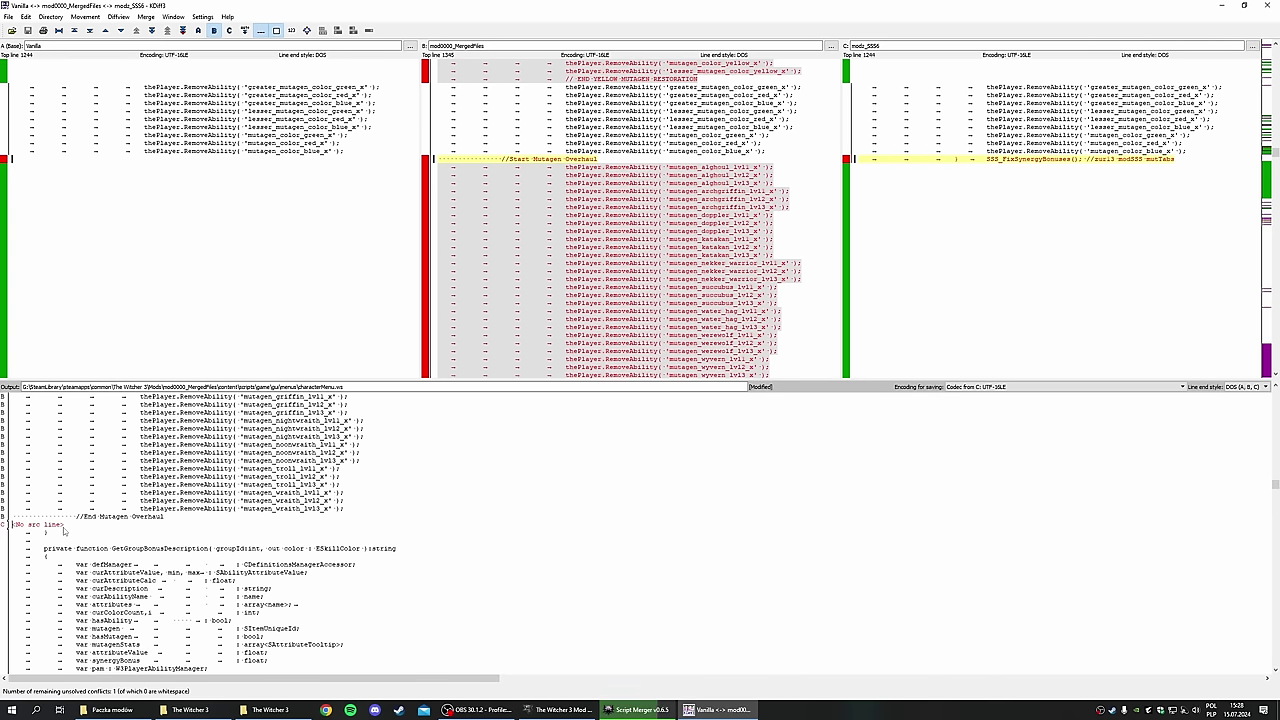
drag(1184, 160, 955, 160)
key(ctrl+c)
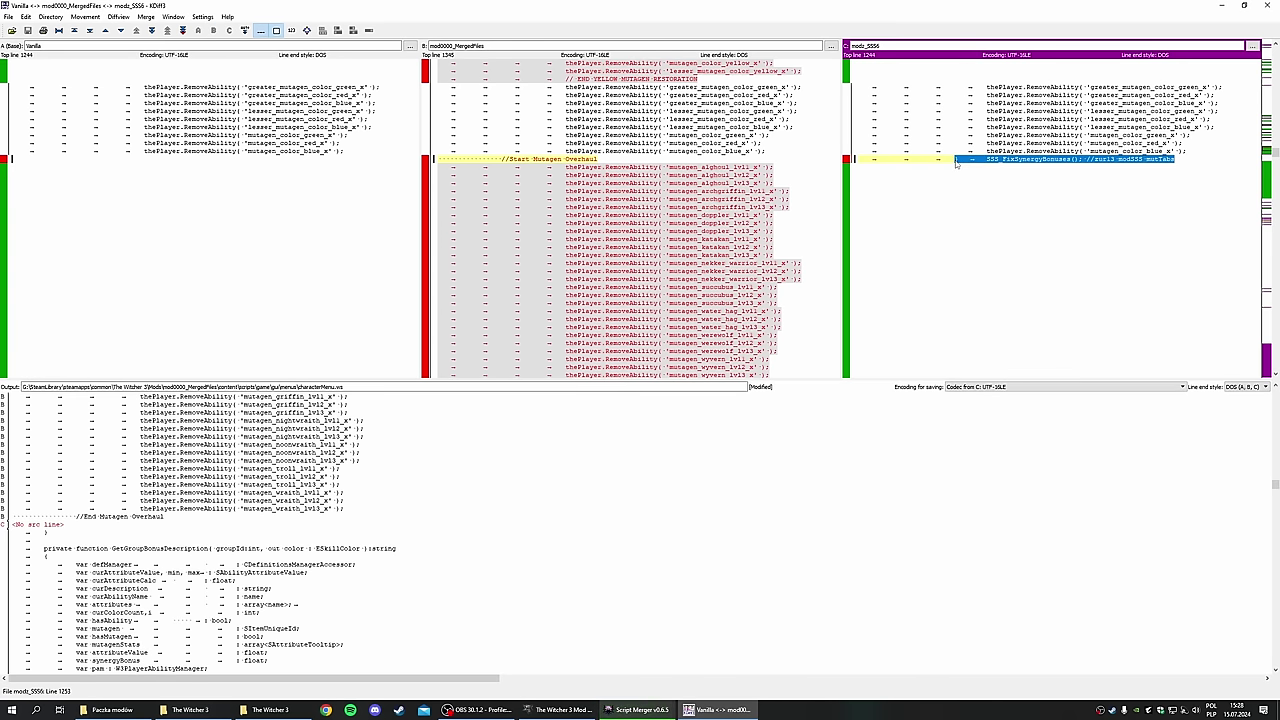
click(80, 530)
key(ctrl+v)
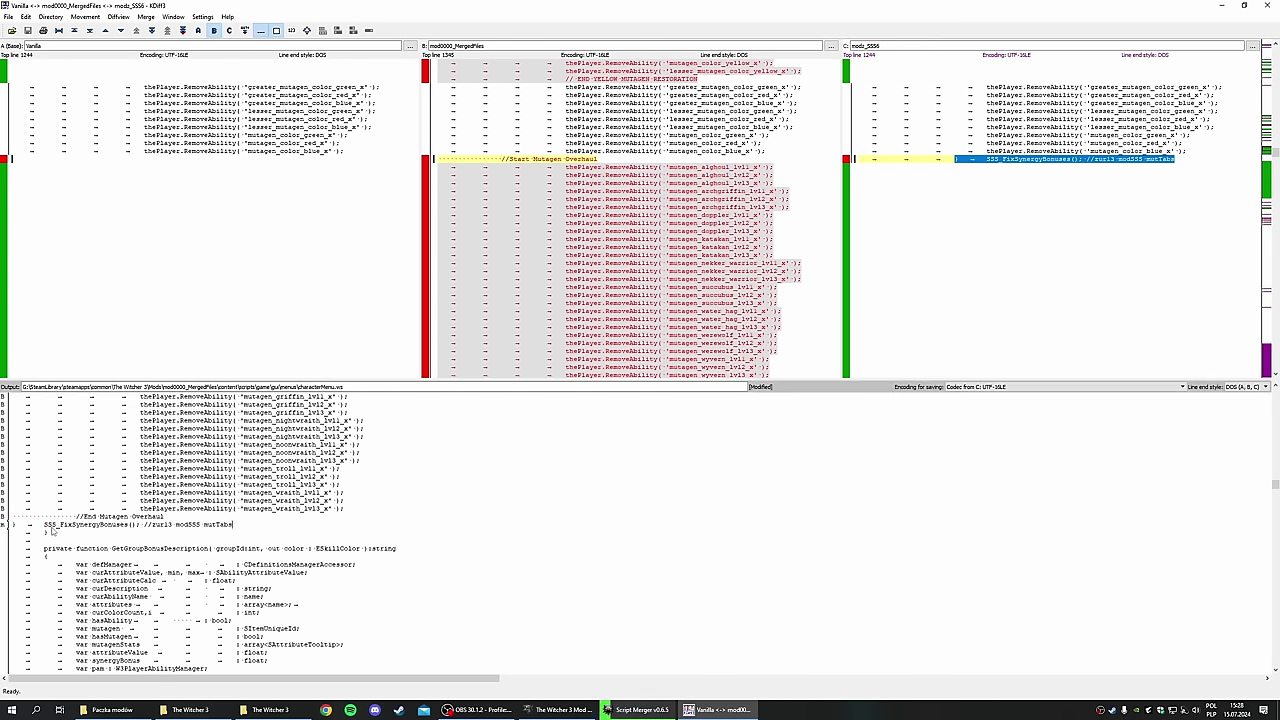
key(Tab)
key(Tab)
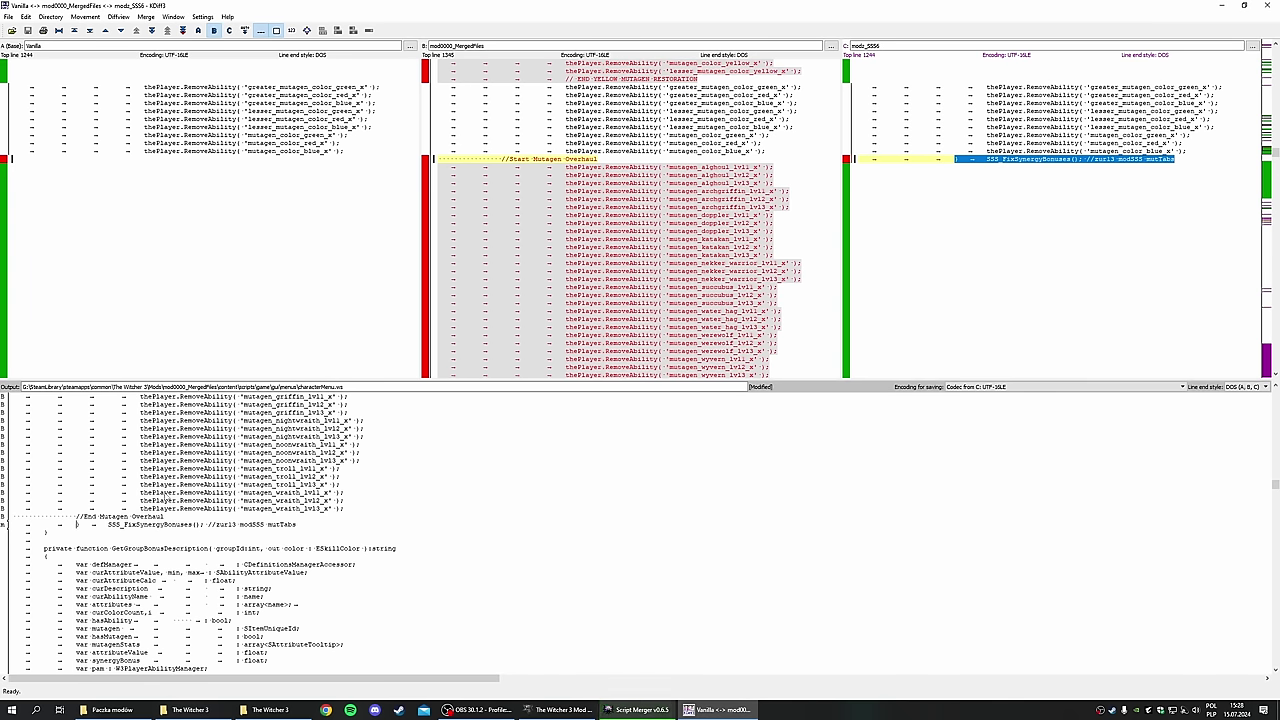
scroll(178, 485, up, 2)
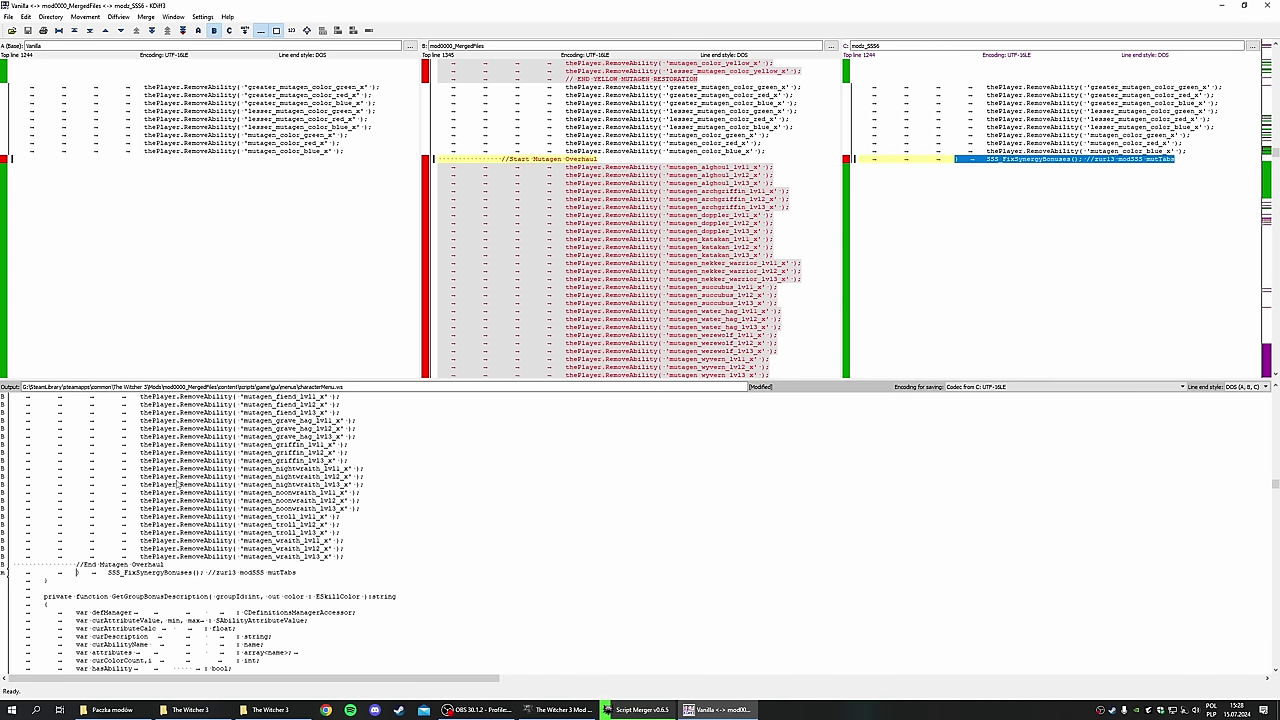
scroll(229, 480, up, 15)
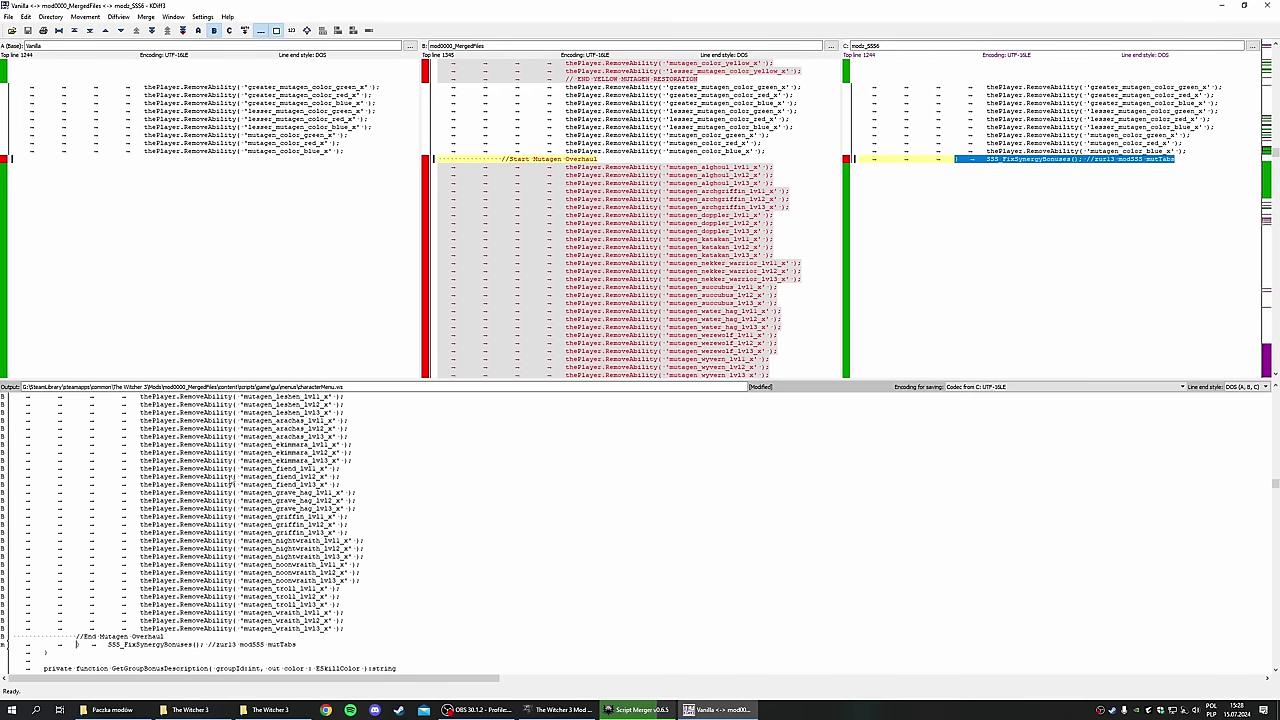
scroll(228, 492, down, 3)
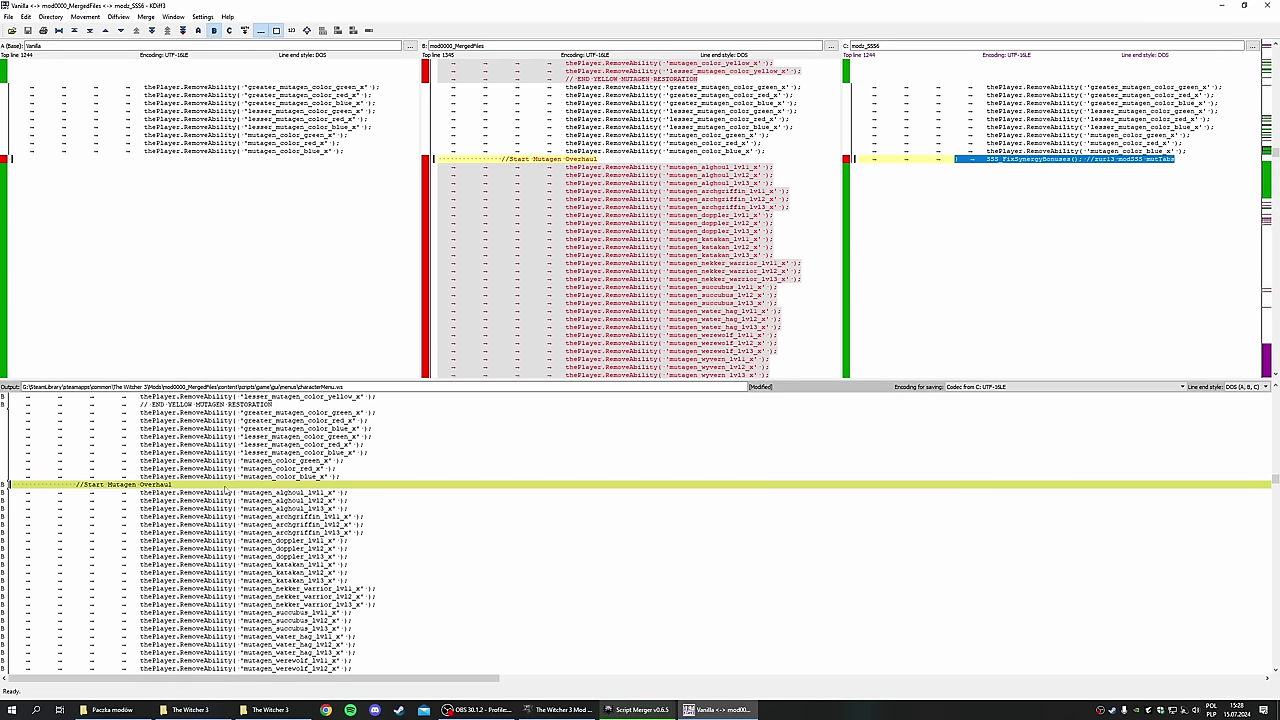
Review the pasted synergy line, and resolve the remaining conflict in characterMenu.ws with the "// BEGIN YELLOW MUTAGEN RESTORATION" line from source B.
scroll(147, 491, down, 20)
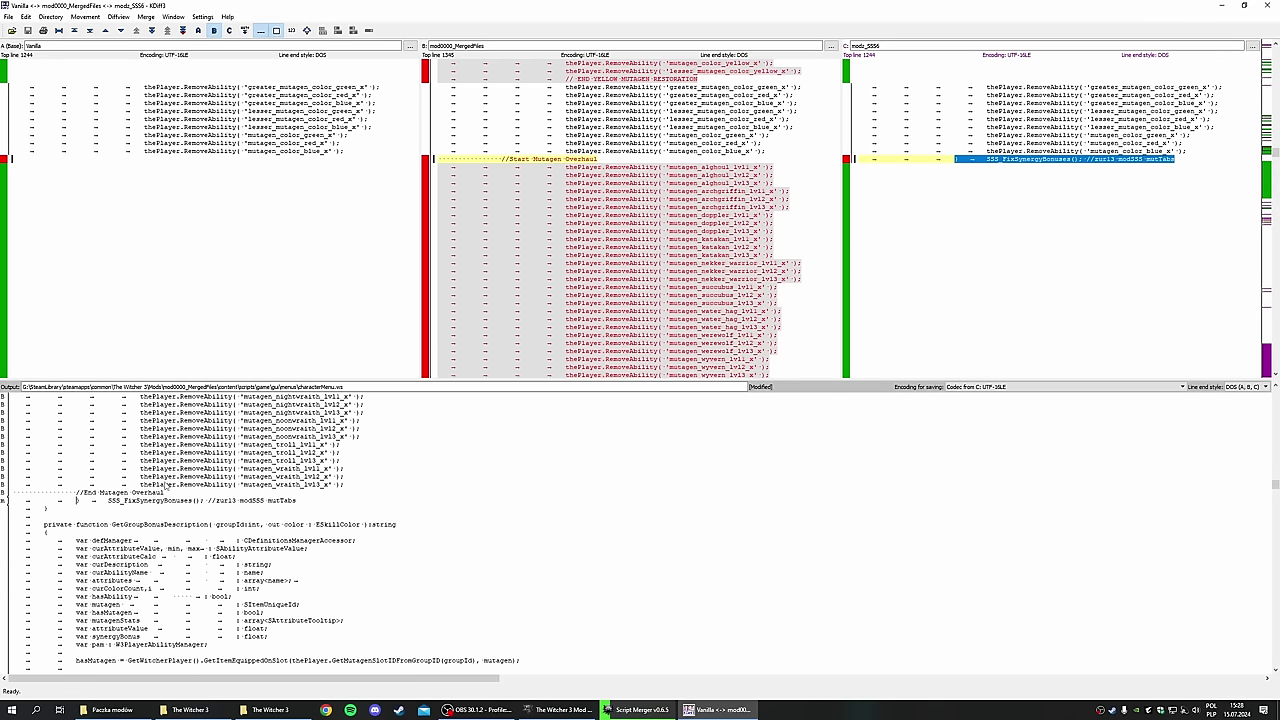
scroll(205, 460, up, 2)
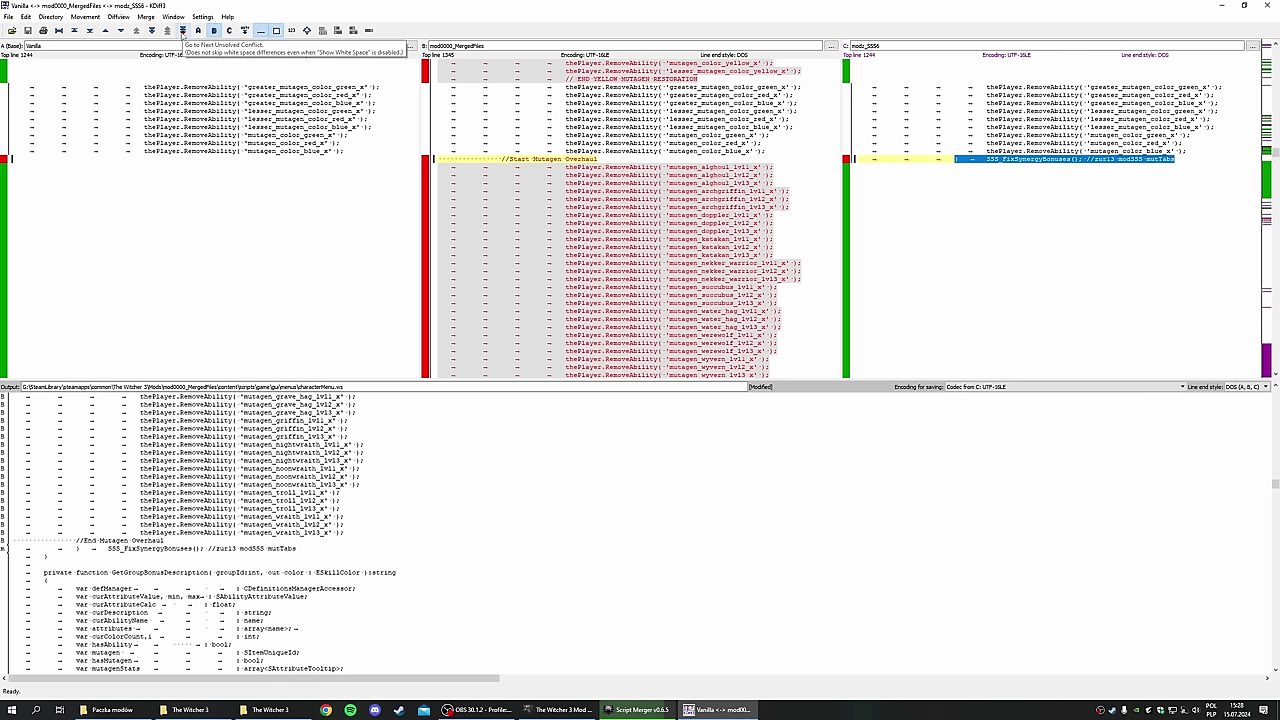
click(183, 30)
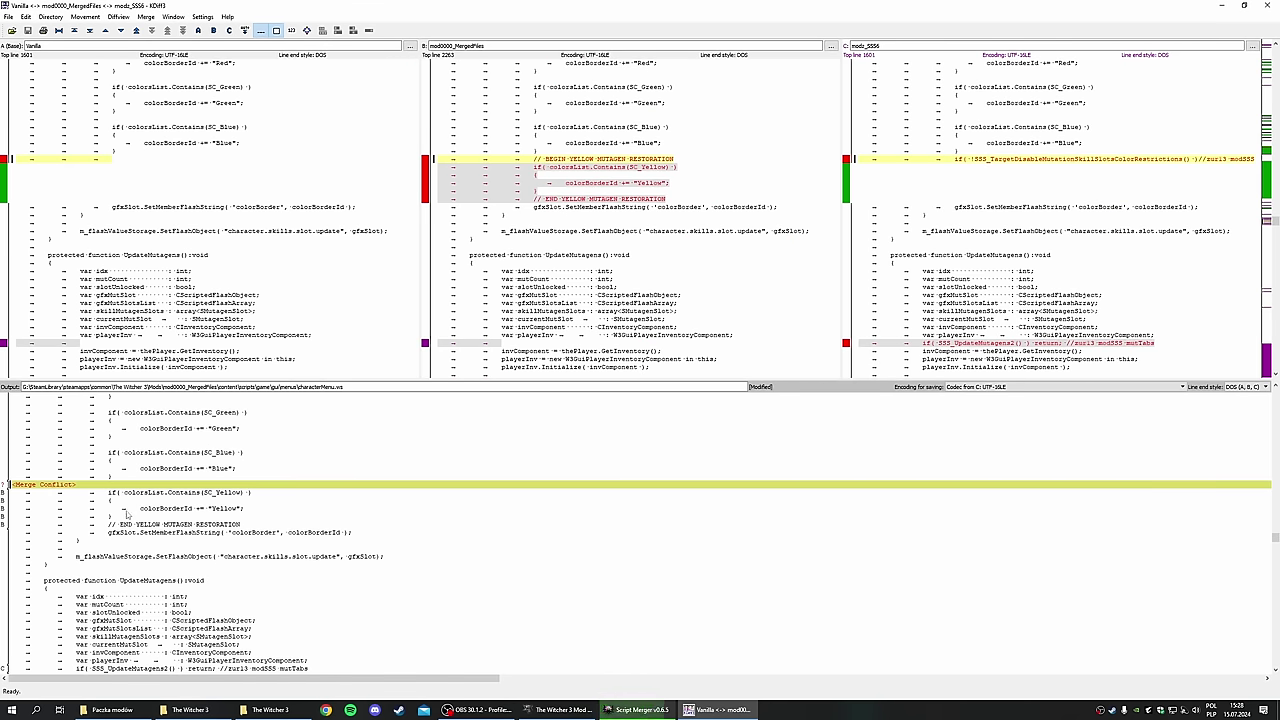
right_click(66, 487)
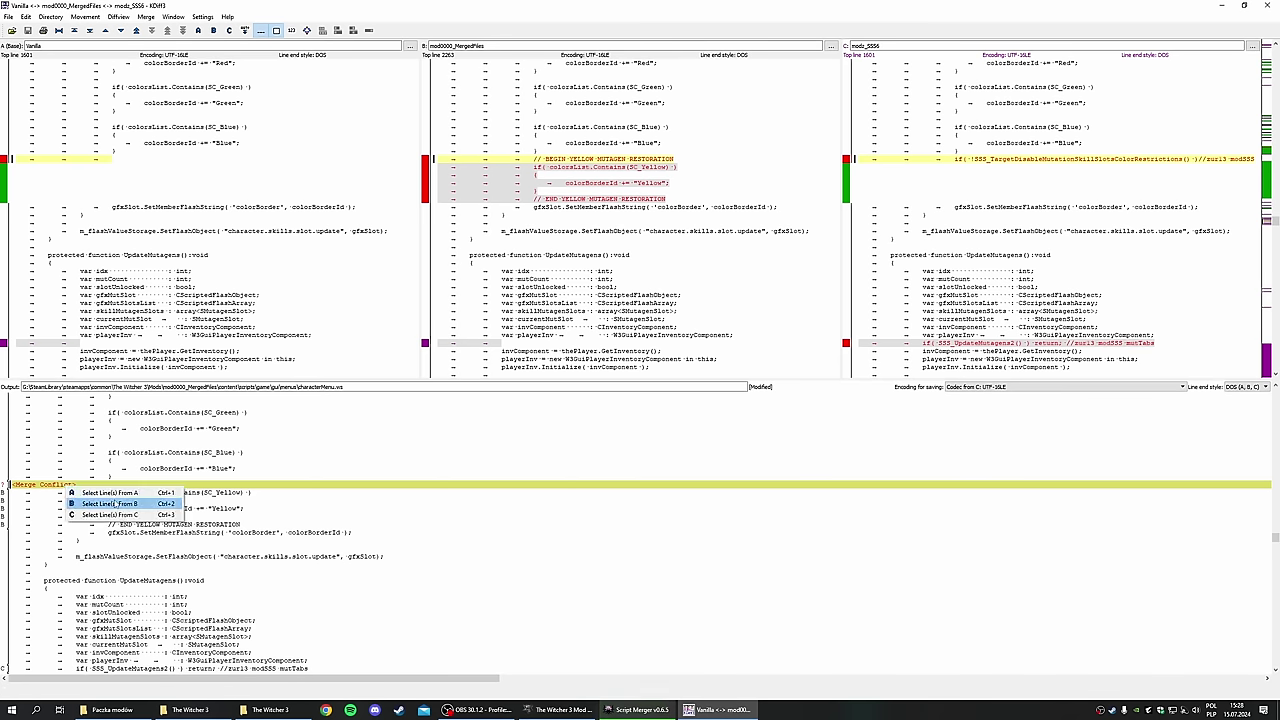
click(130, 505)
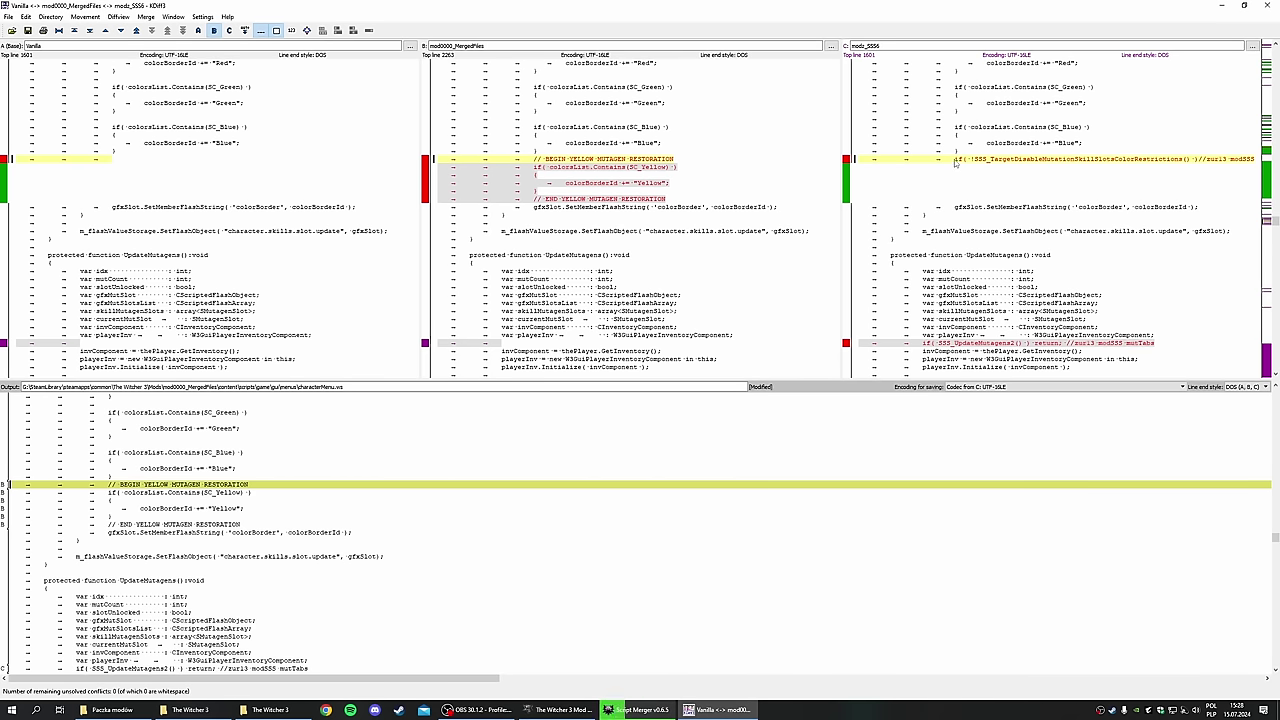
Copy source C's SSS_TargetDisableMutationSkillSlotsColorRestrictions() condition to just above the colorBorder SetMemberFlashString line, and save and quit the merge.
drag(955, 164, 1174, 176)
key(ctrl+c)
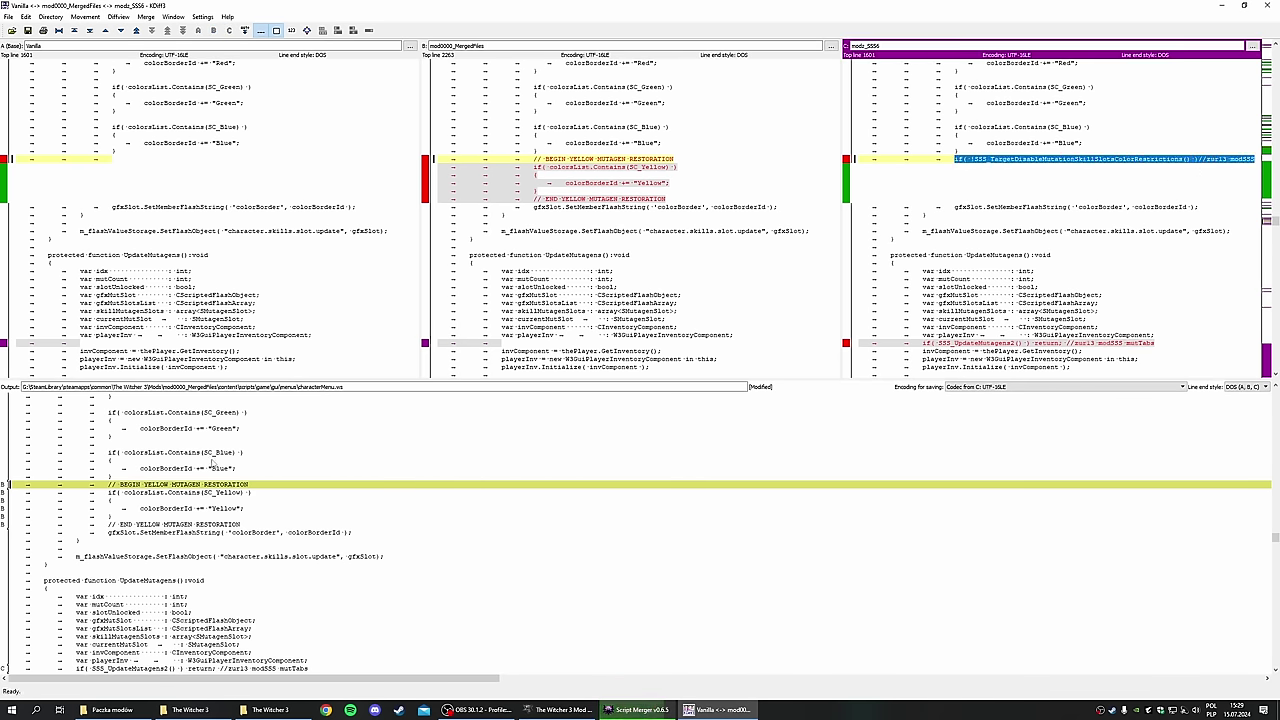
click(283, 530)
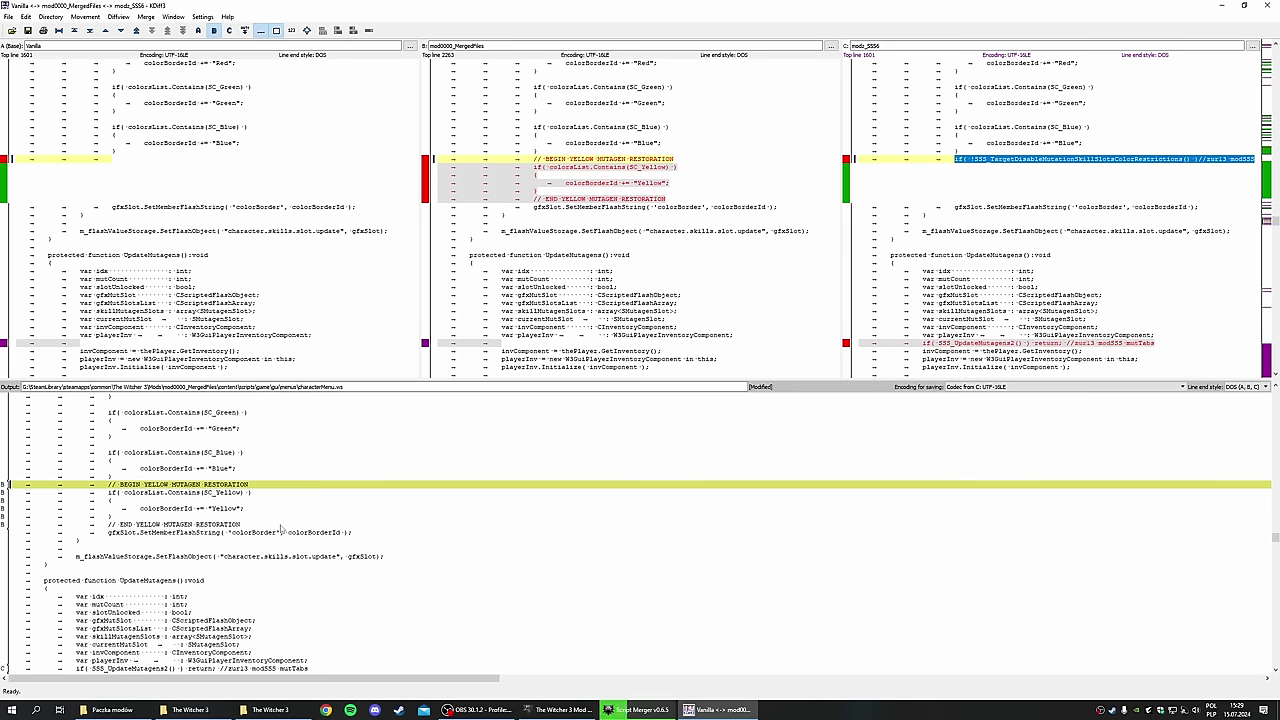
key(ctrl+v)
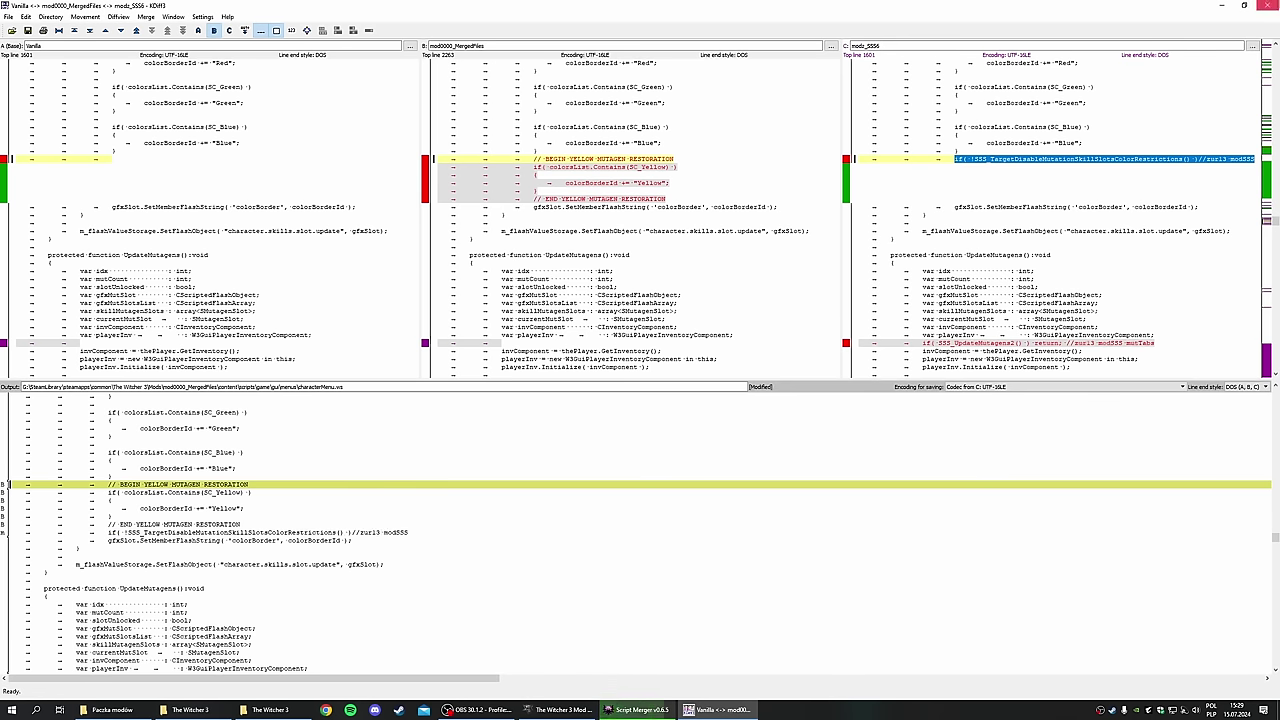
key(ctrl+q)
key(Return)
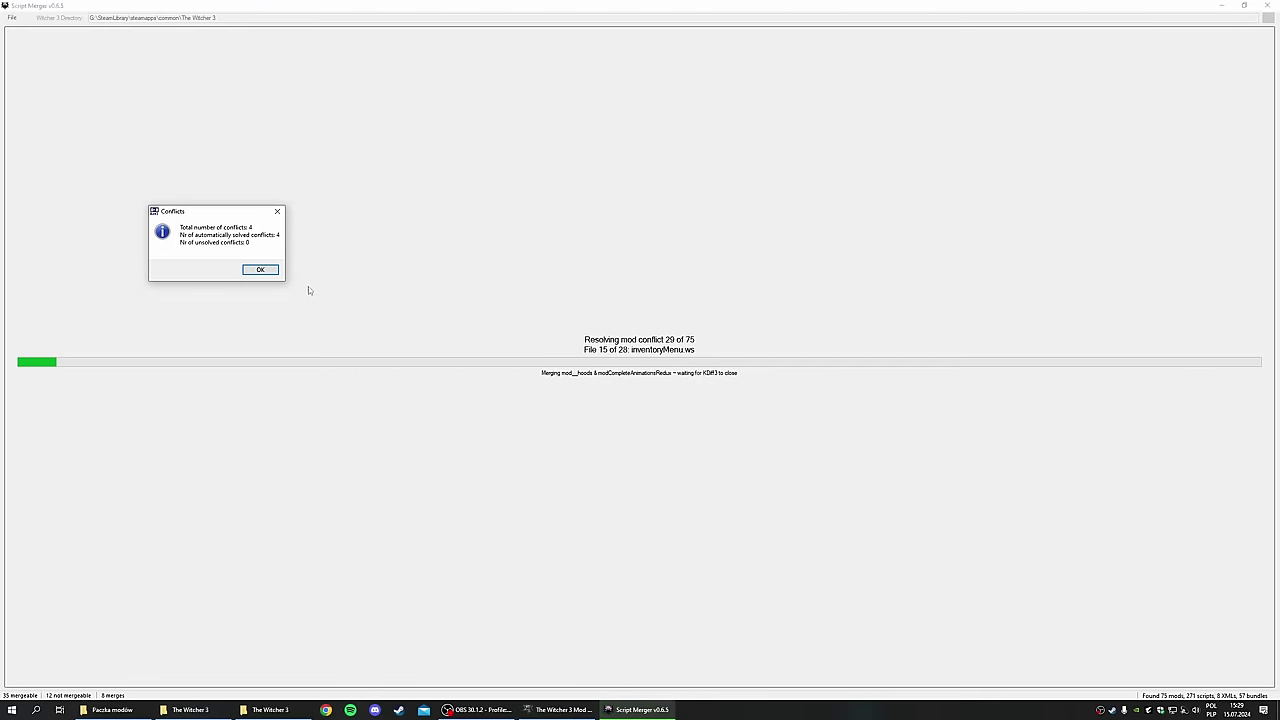
Acknowledge the conflict summaries up to the modPreparations merge of inventoryMenu.ws.
click(256, 270)
click(255, 271)
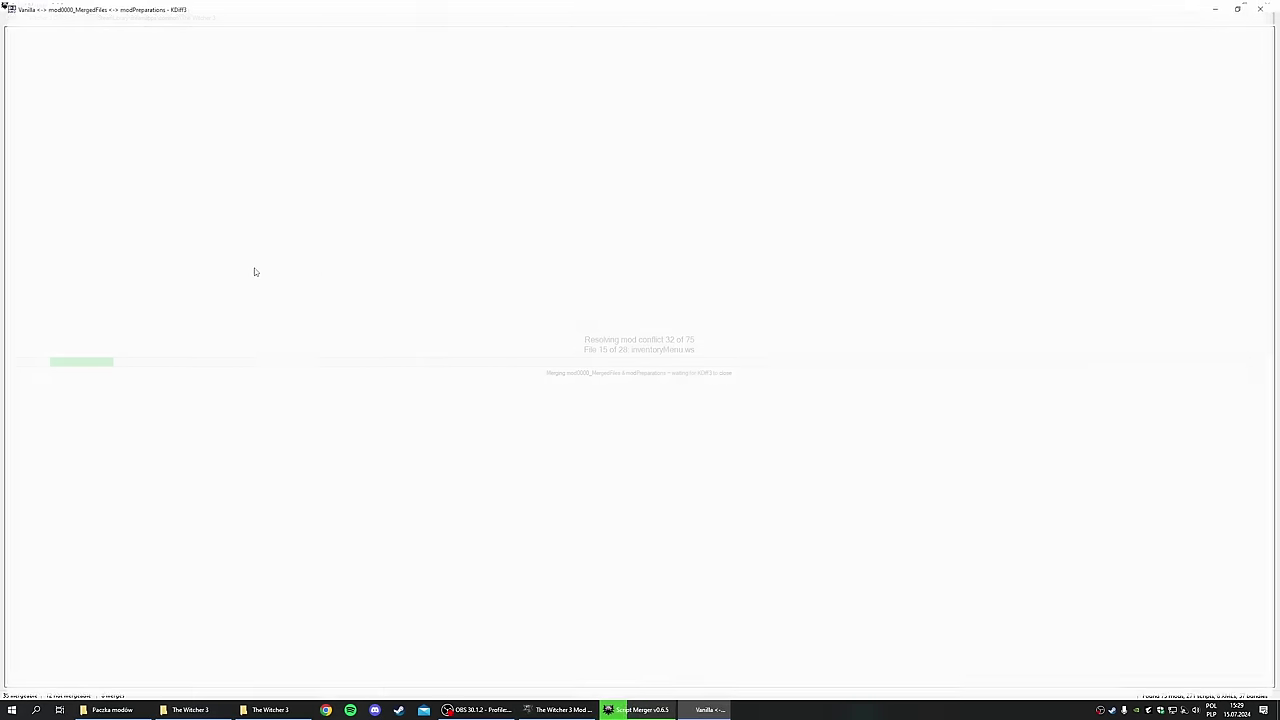
key(Return)
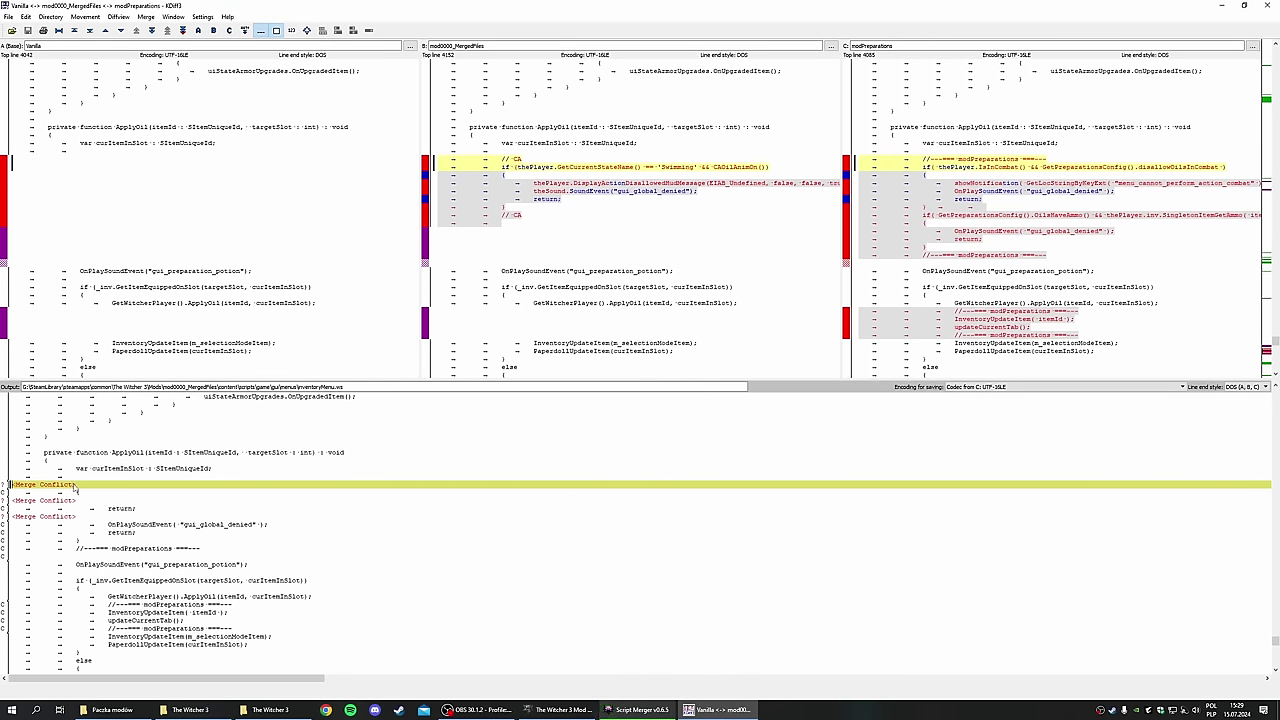
Resolve the three merge conflicts in the ApplyOil function with the modPreparations lines from source C.
right_click(74, 489)
click(74, 511)
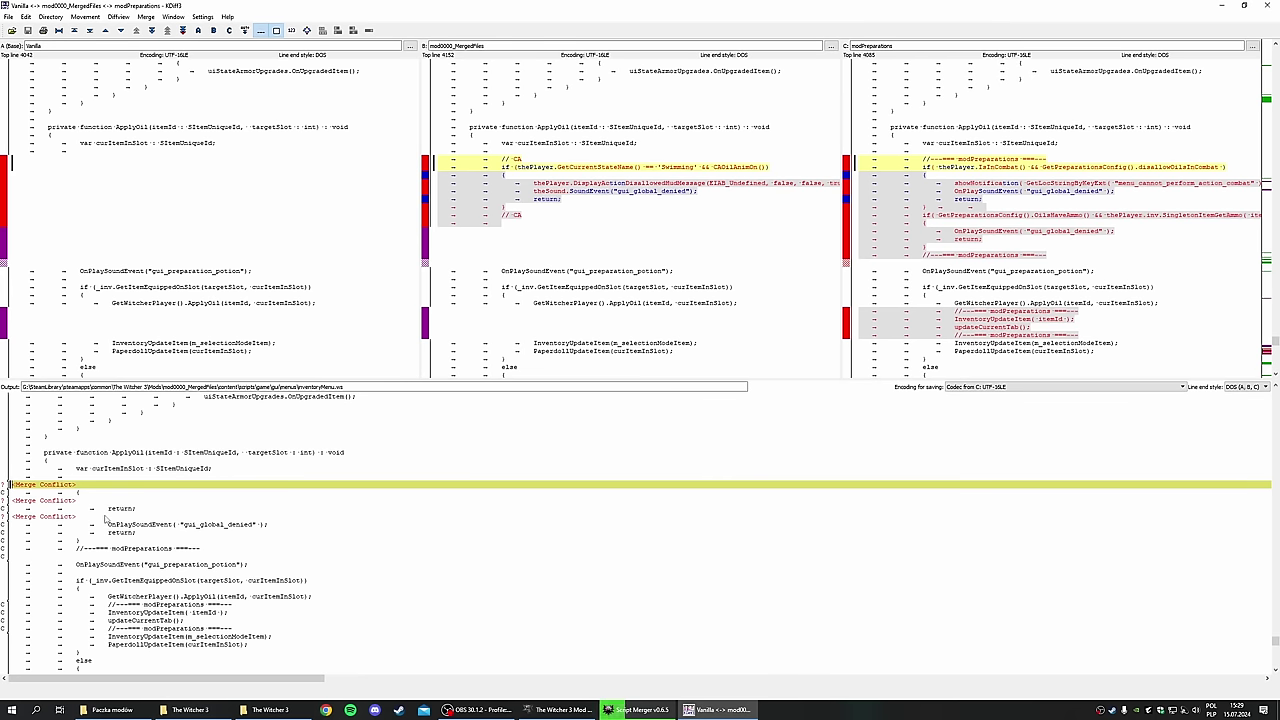
right_click(74, 514)
click(100, 547)
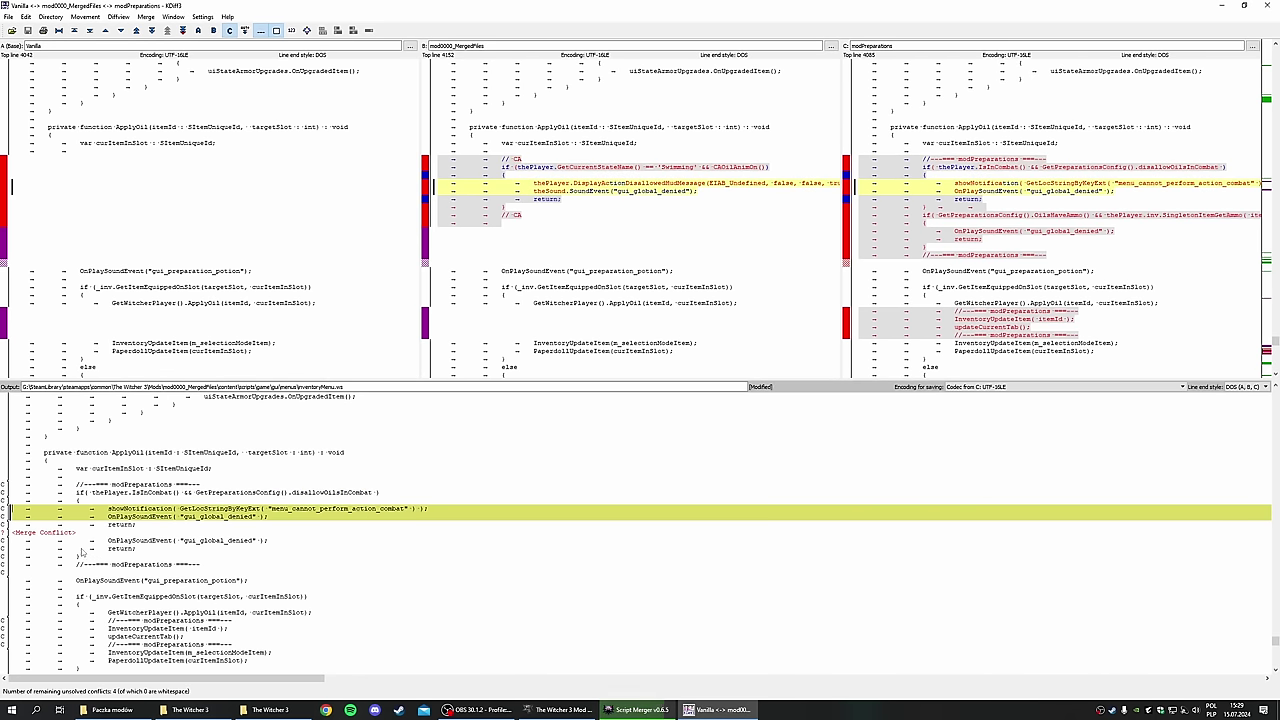
right_click(68, 537)
click(116, 567)
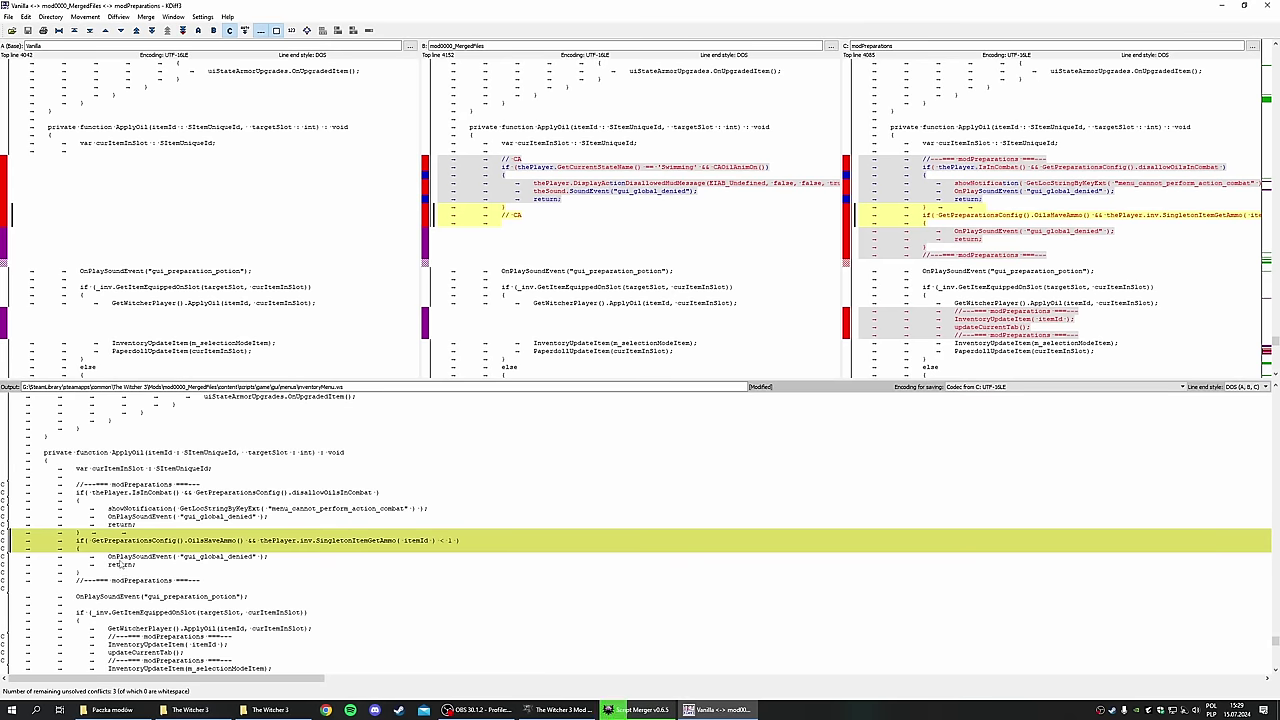
Copy source B's "// CA" swimming check block into ApplyOil above the modPreparations block, and remove its surplus indentation.
drag(530, 220, 440, 158)
key(ctrl+c)
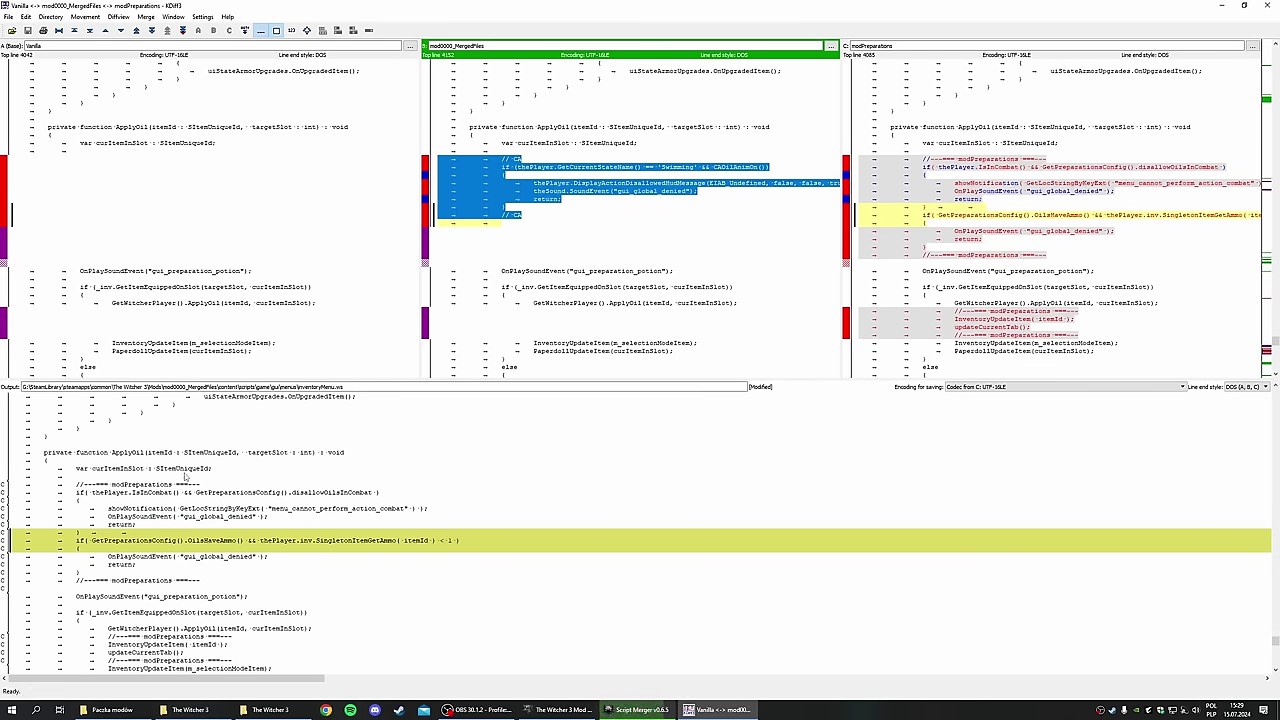
click(230, 472)
key(Return)
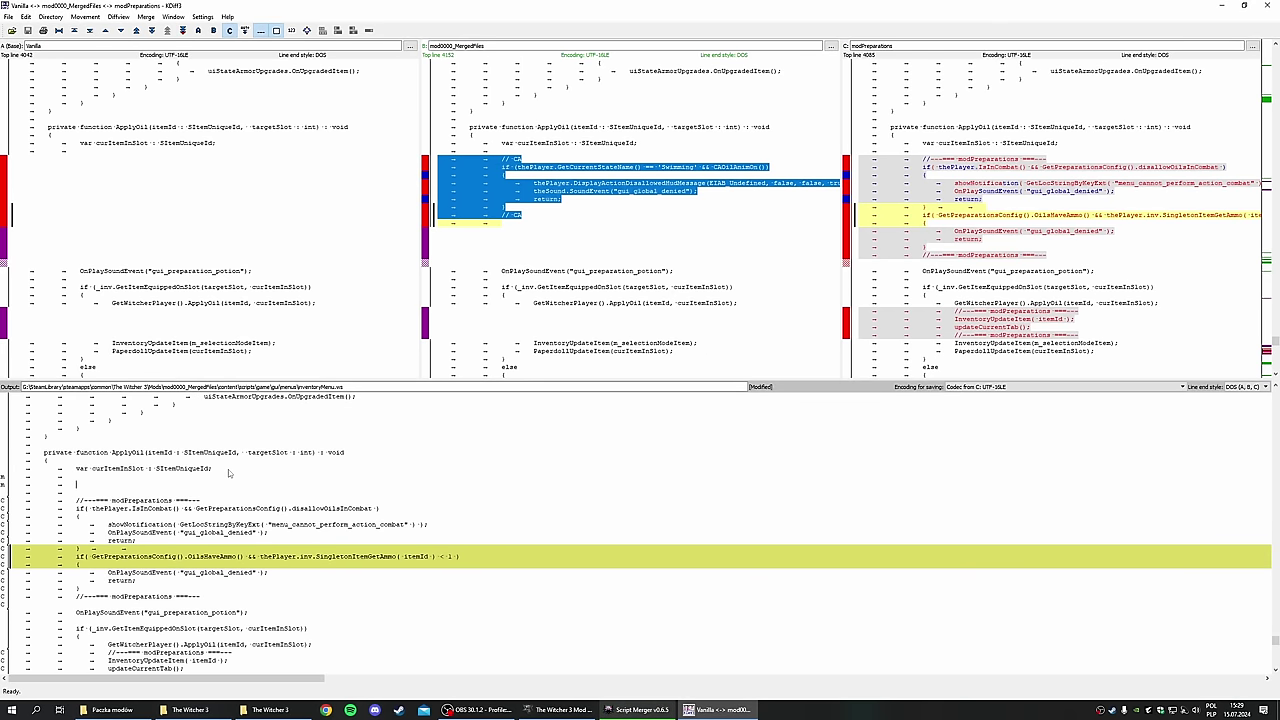
key(ctrl+v)
key(BackSpace)
key(BackSpace)
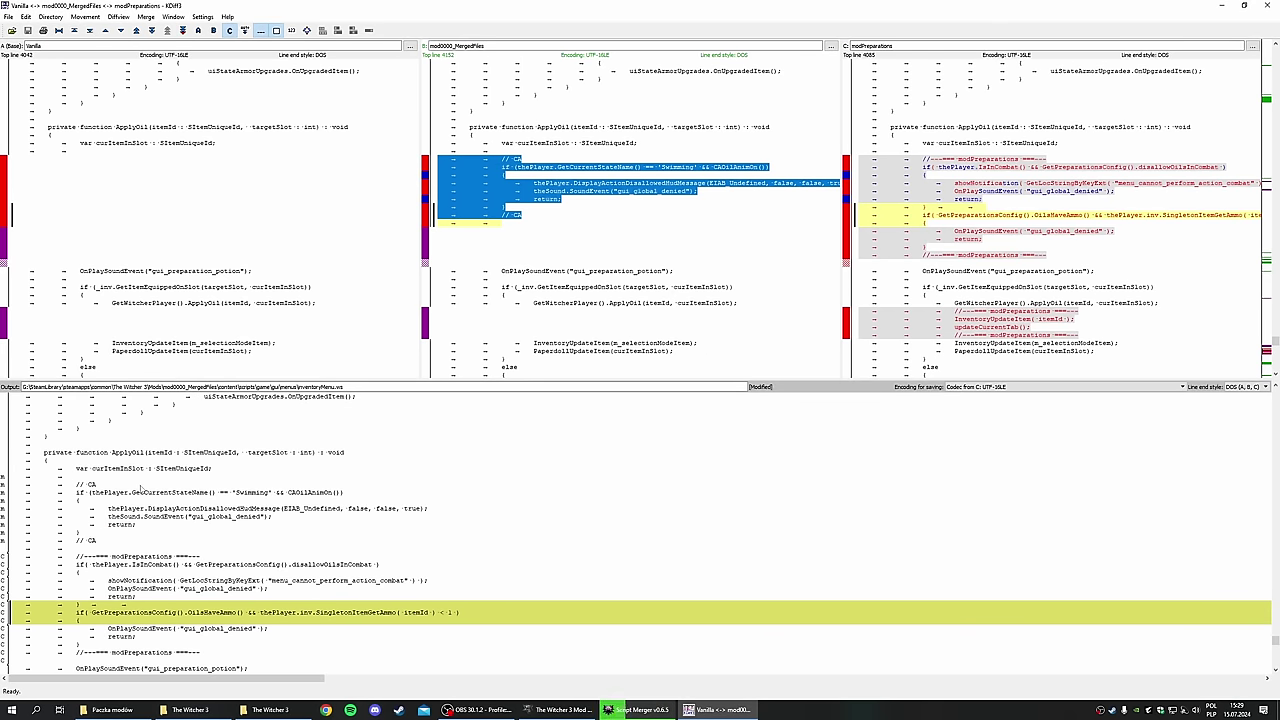
Resolve the three merge conflicts in the ApplyRepairKit function with the weapon and armor repair kit lines from source B.
click(182, 31)
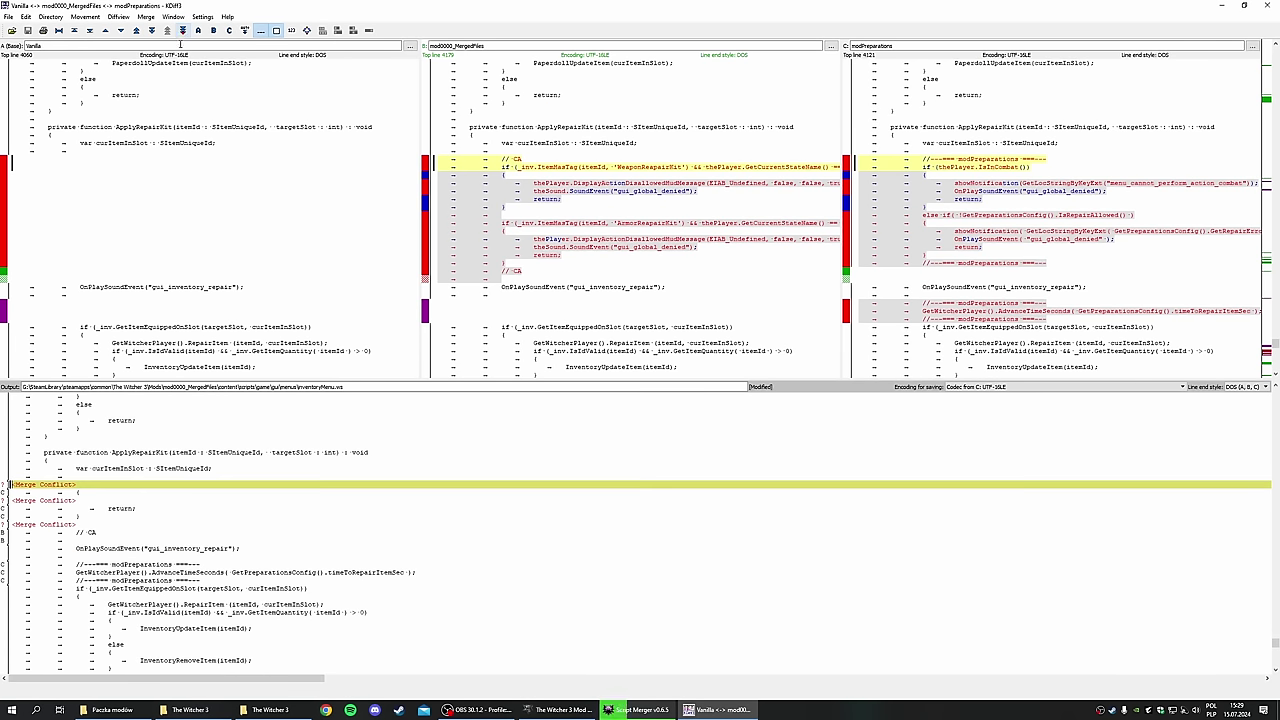
right_click(114, 487)
click(138, 502)
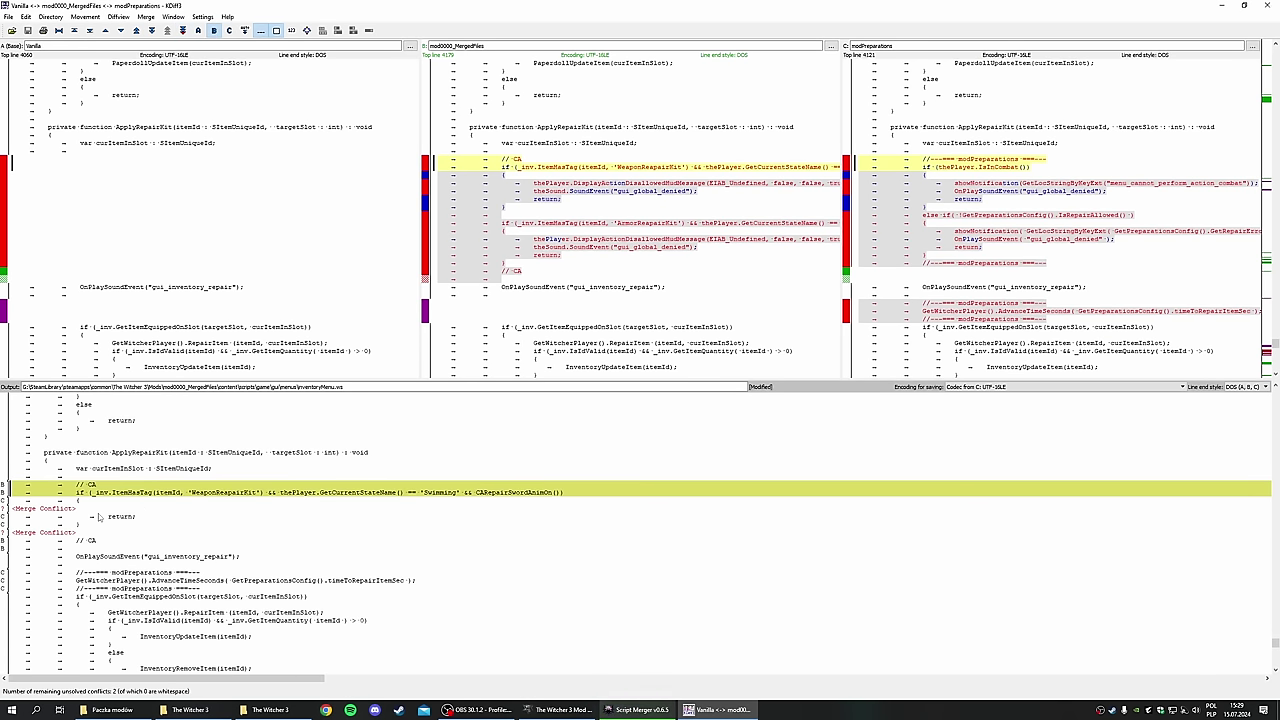
right_click(92, 509)
click(105, 526)
right_click(91, 540)
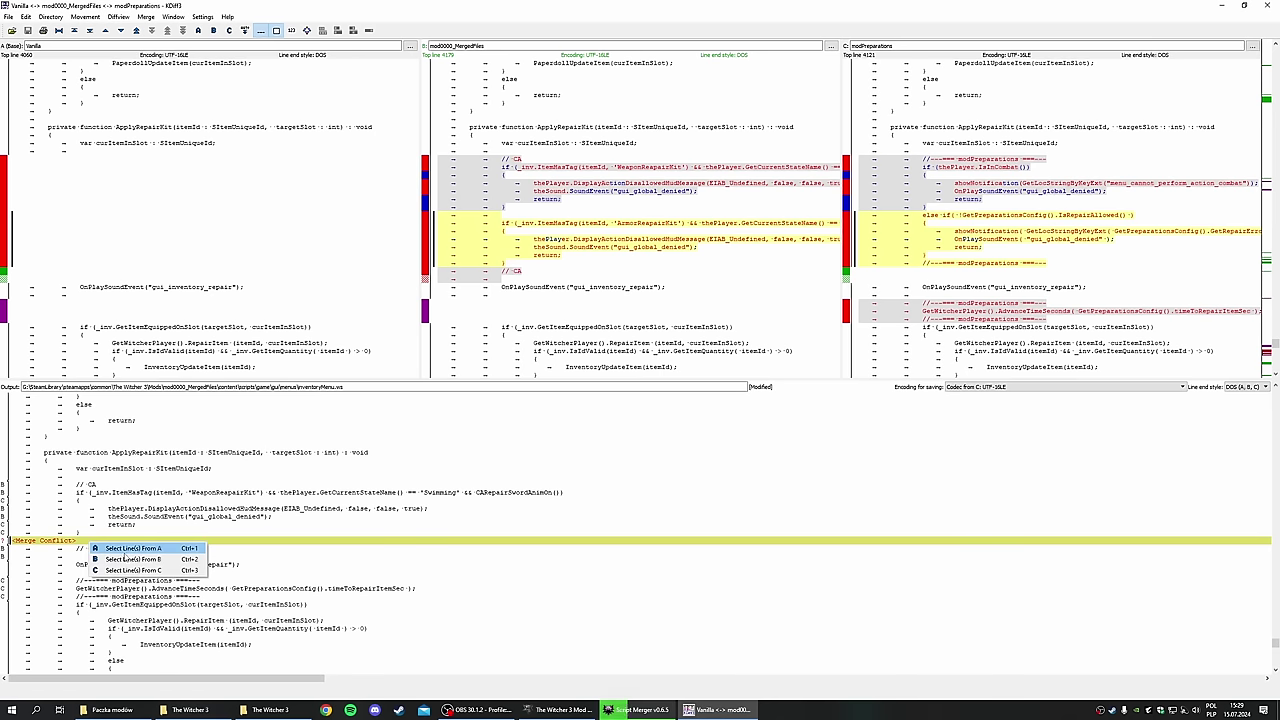
click(120, 557)
Copy source C's modPreparations combat and repair checks below the closing "// CA" line in ApplyRepairKit, and remove the surplus indentation.
scroll(129, 563, down, 1)
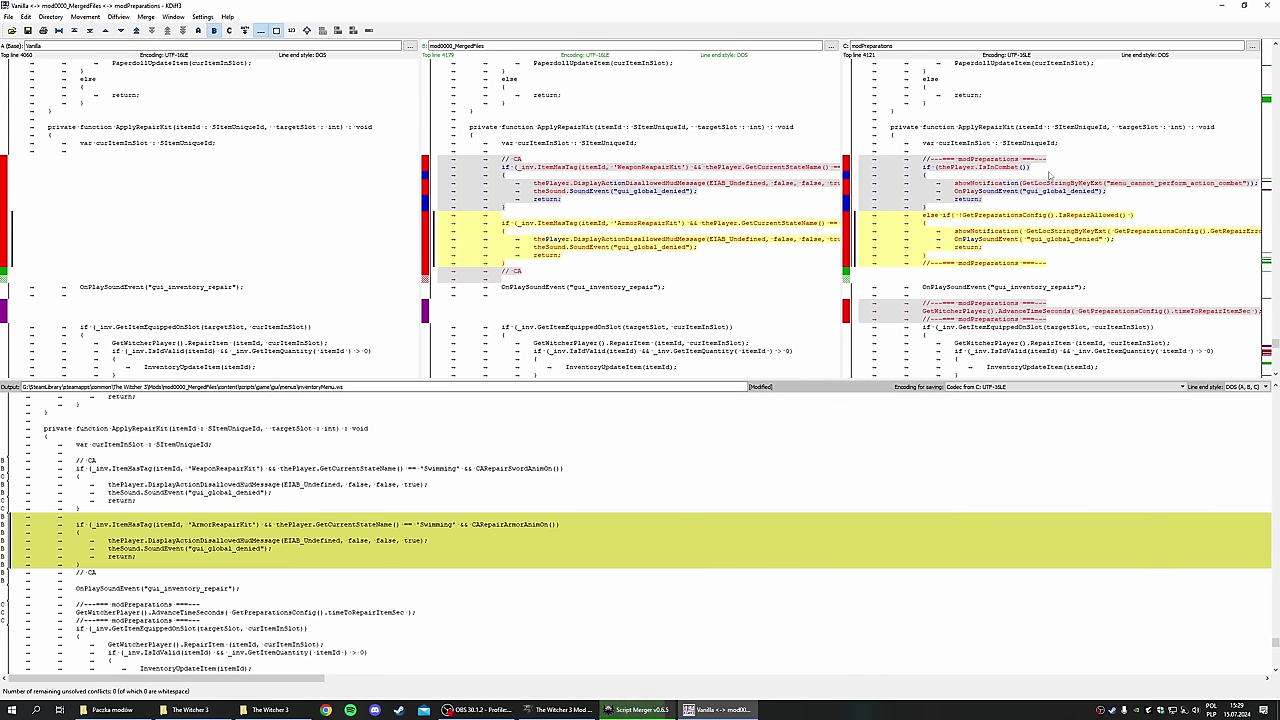
drag(1056, 266, 864, 166)
key(ctrl+c)
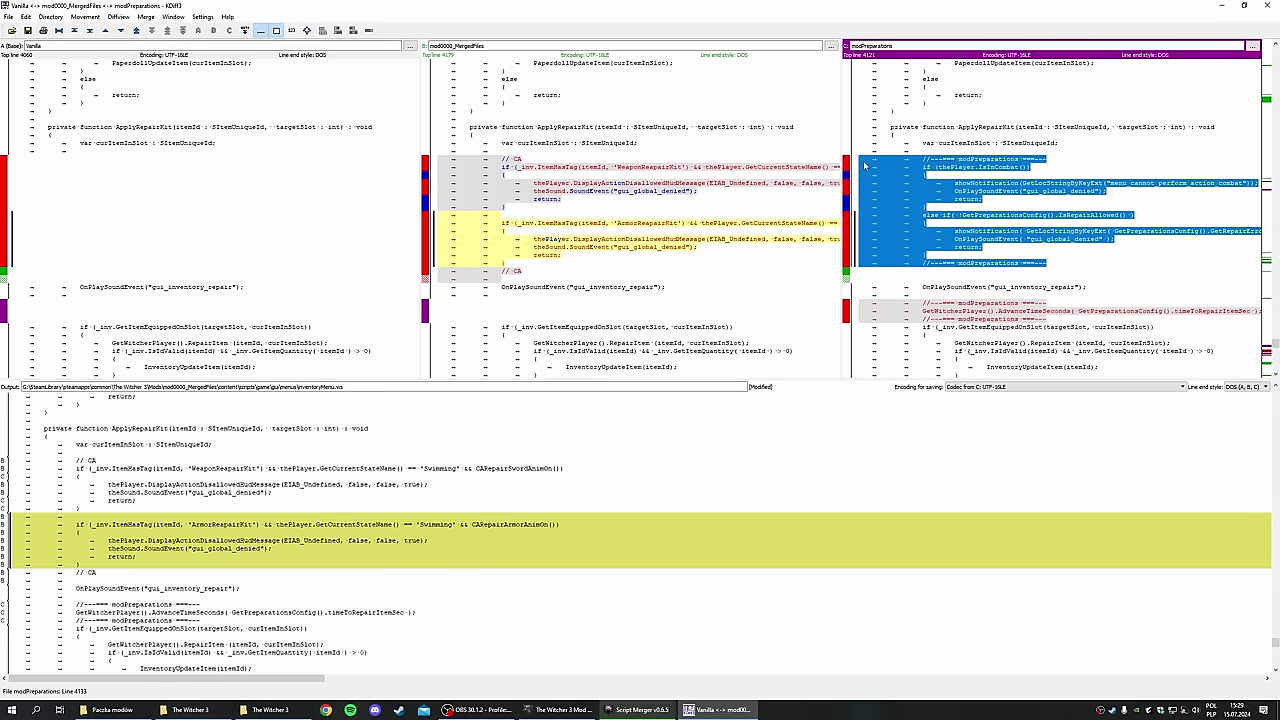
click(115, 574)
key(ctrl+v)
scroll(135, 576, down, 1)
click(140, 540)
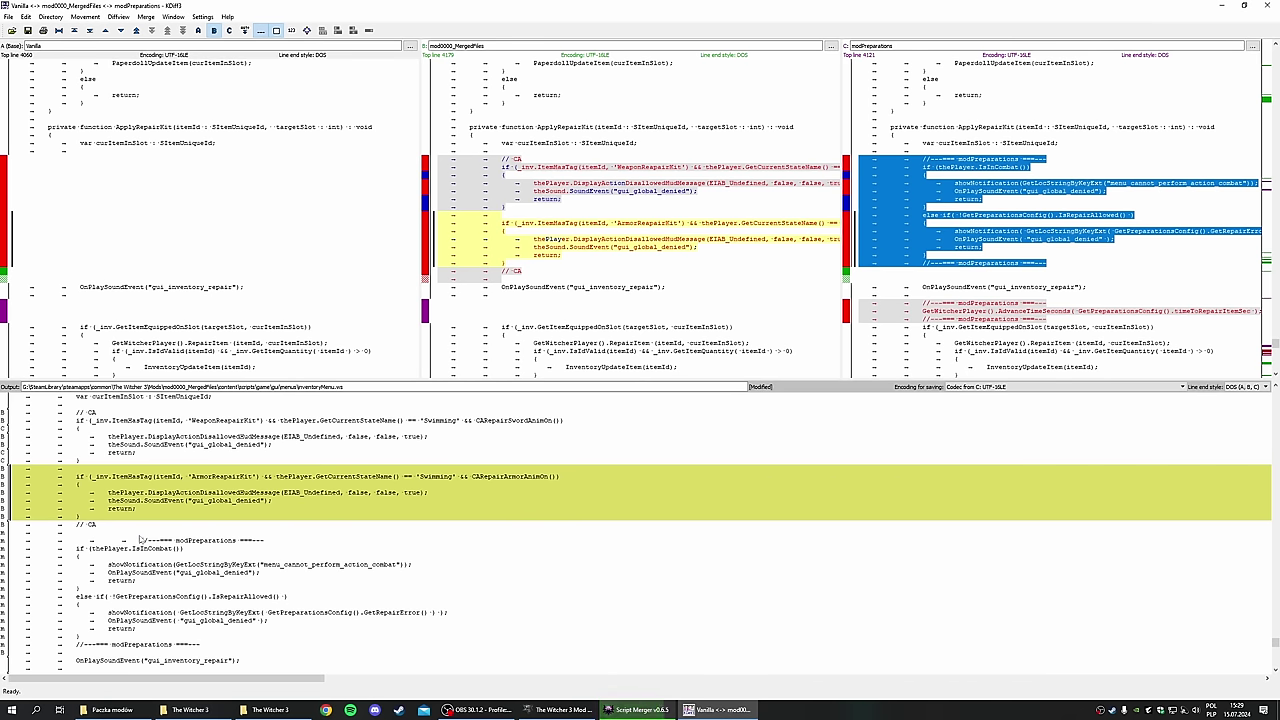
key(BackSpace)
key(BackSpace)
Save and close the inventoryMenu.ws merge, and acknowledge the conflict summaries up to the modImmersiveCamNG merge of playerInput.ws.
scroll(140, 548, down, 1)
click(1267, 5)
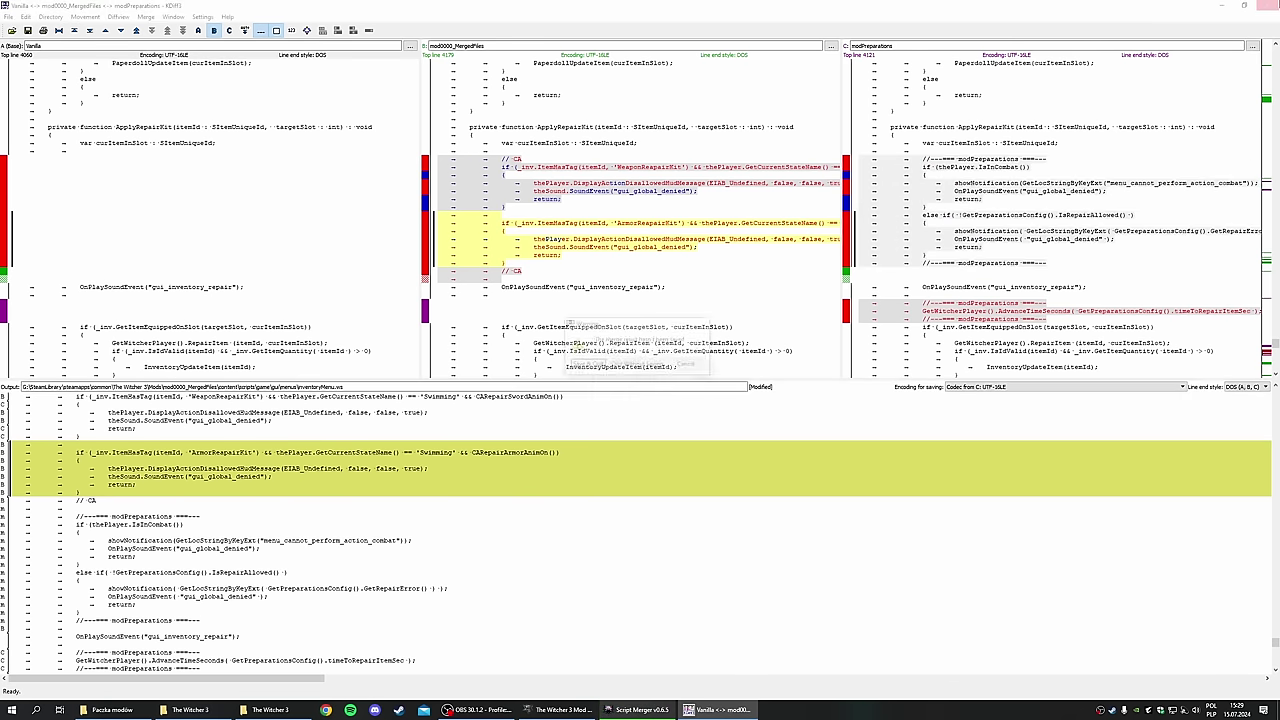
click(587, 367)
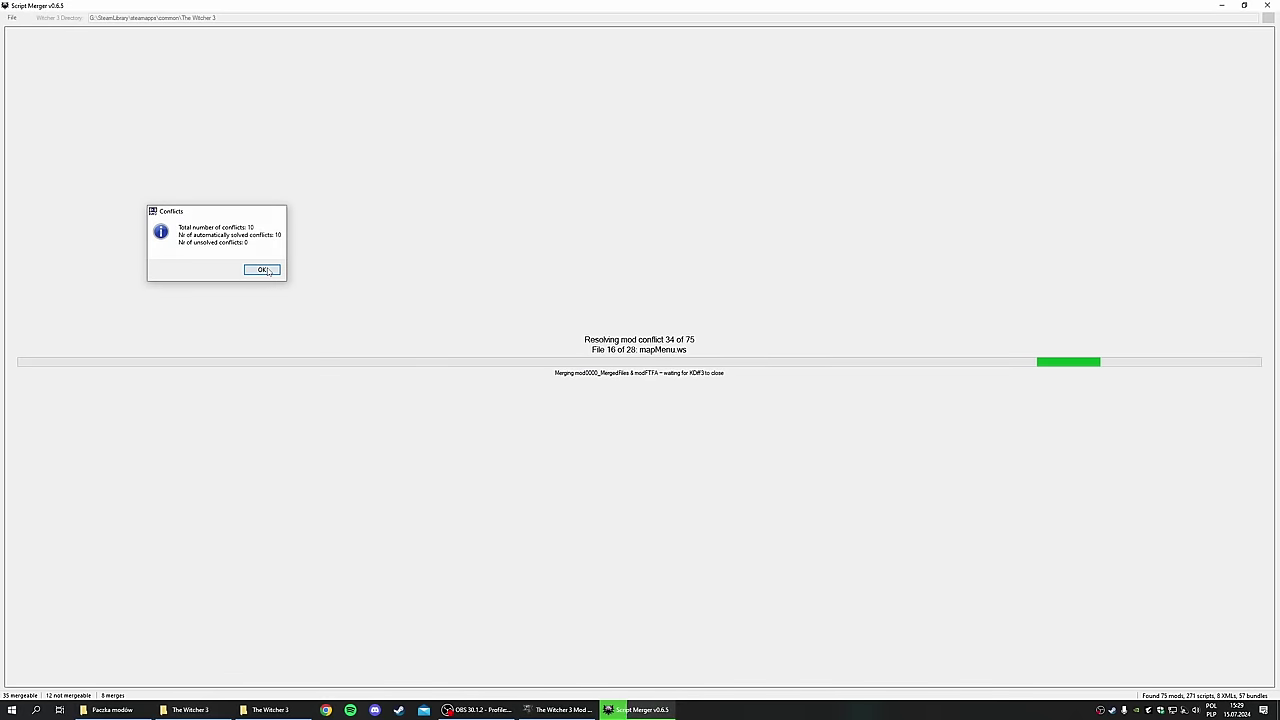
key(Return)
key(Return)
key(Return)
key(Return)
key(Return)
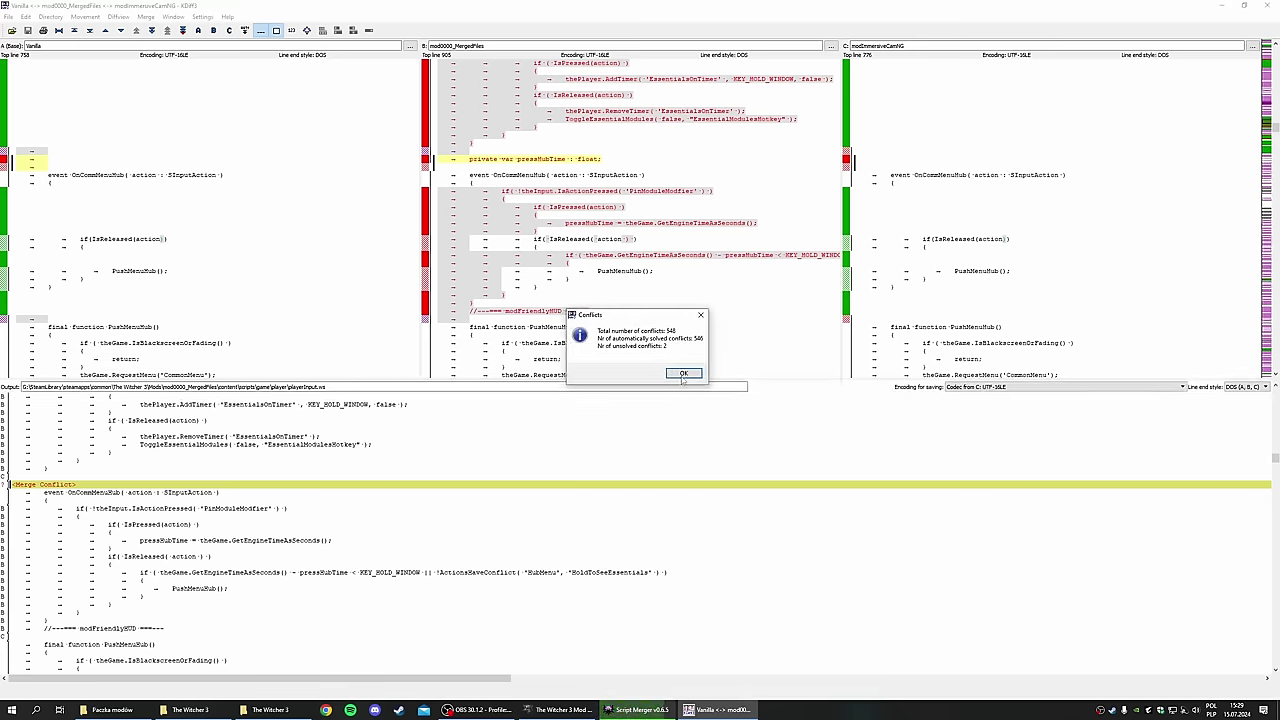
click(683, 373)
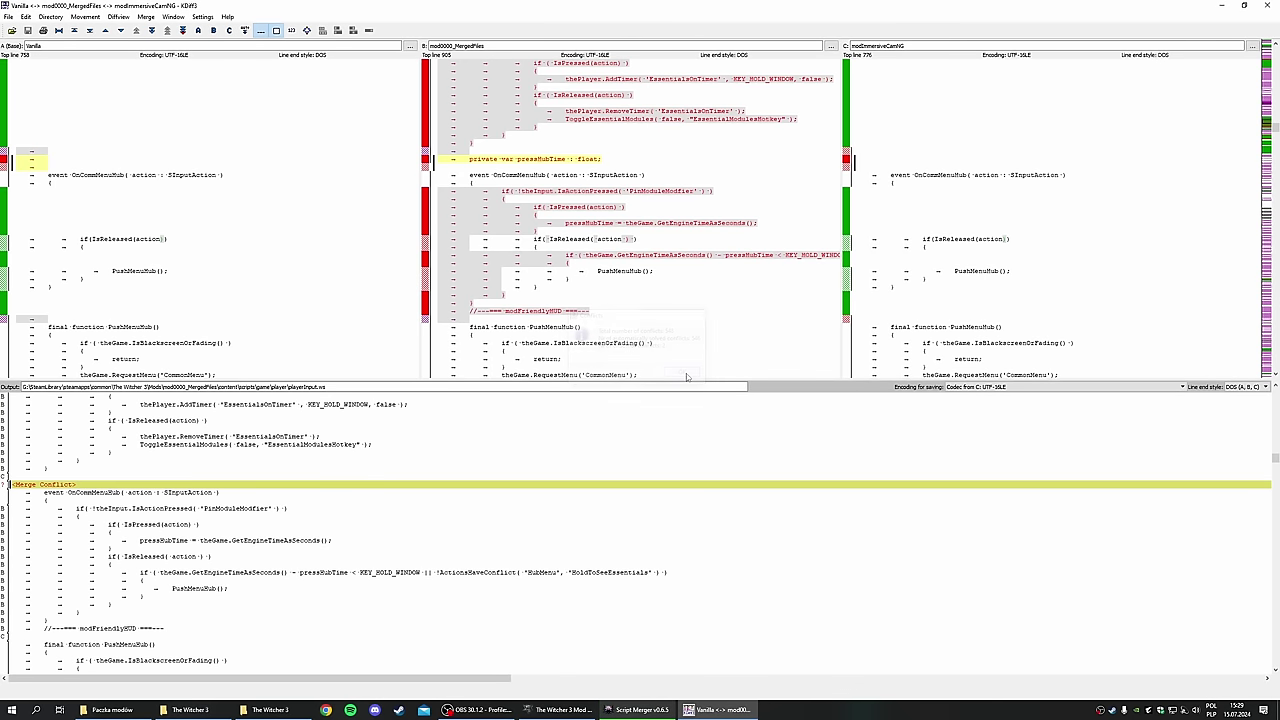
Resolve both playerInput.ws conflicts with source B's pressHubTime and pressCharTime declarations, and save and close the merge.
right_click(108, 489)
click(147, 504)
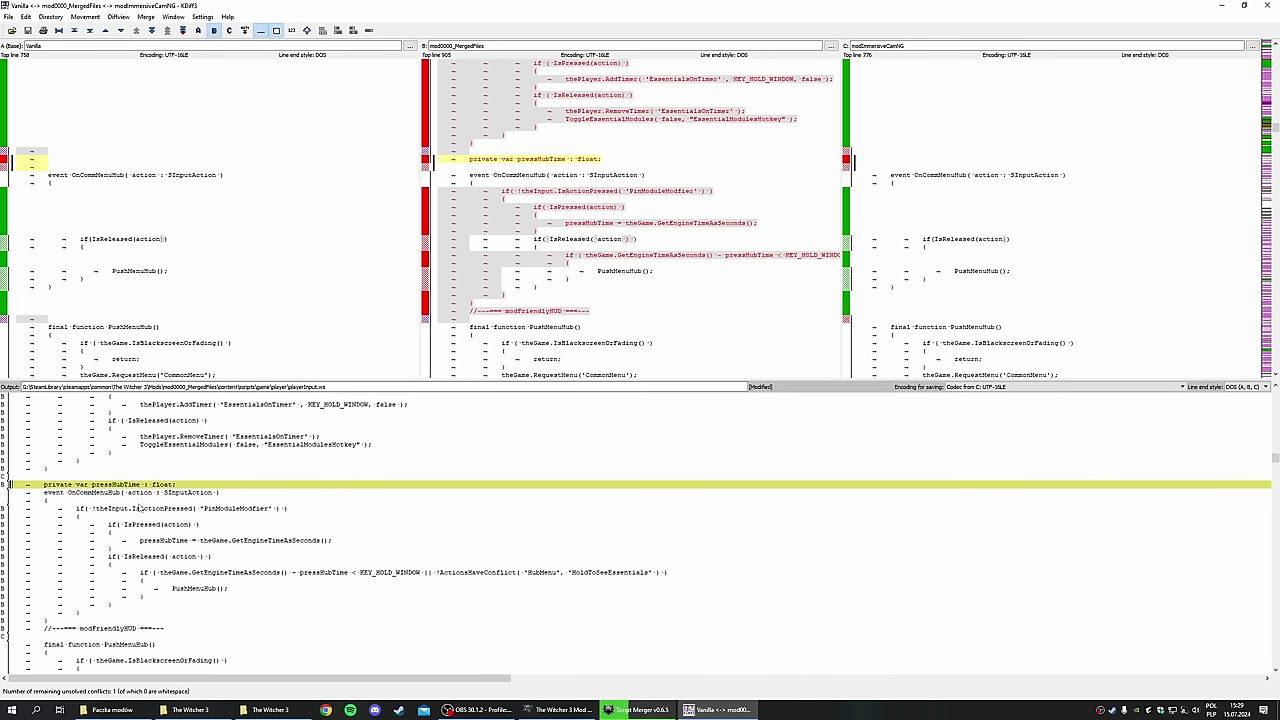
click(183, 30)
right_click(103, 492)
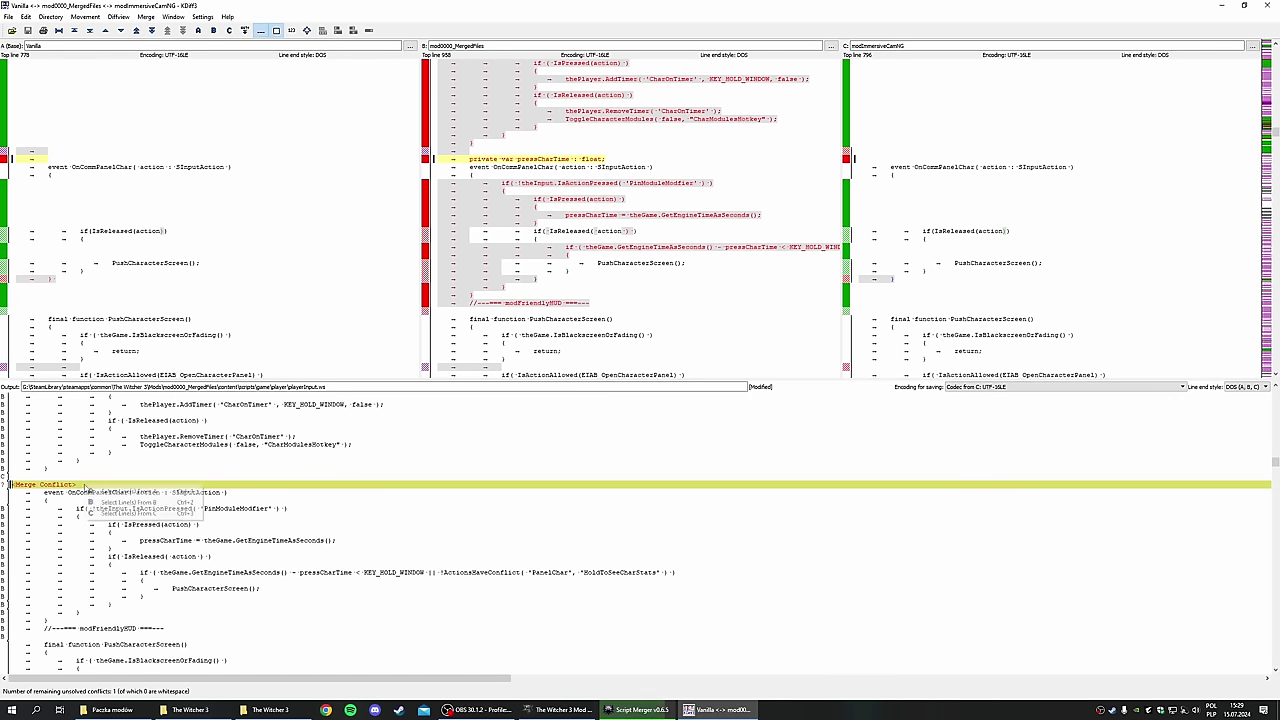
click(118, 508)
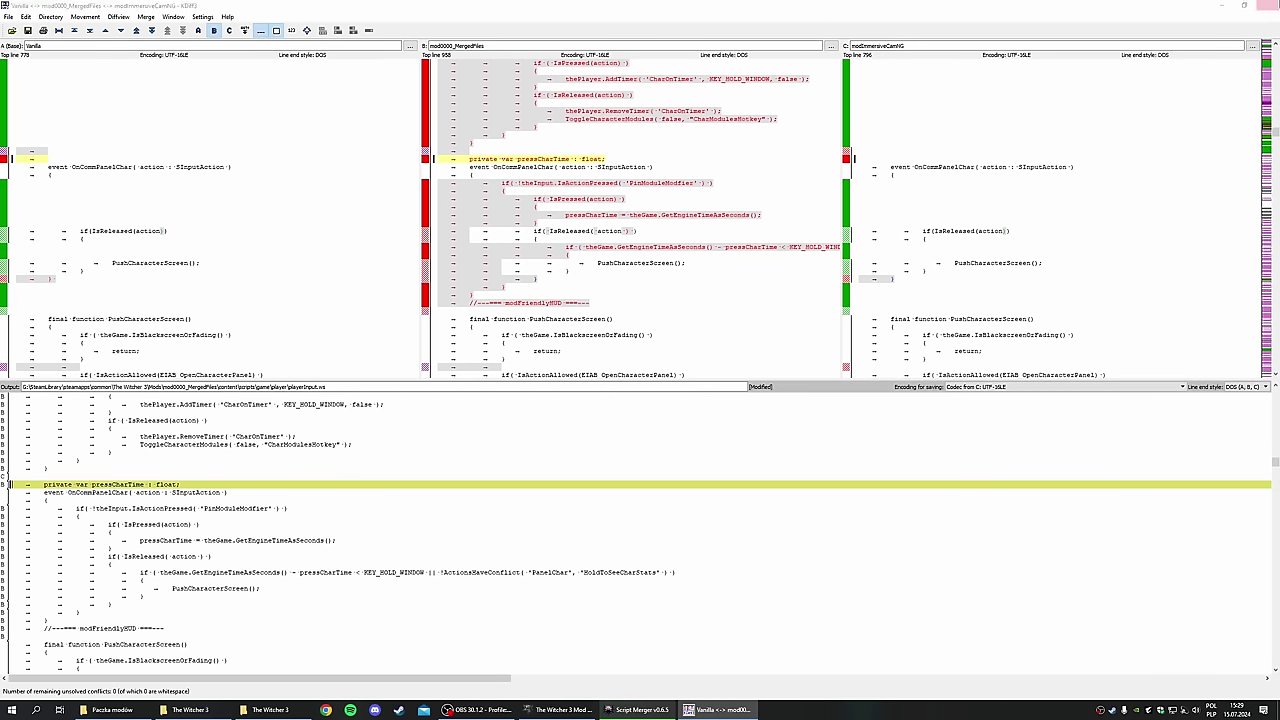
click(1270, 5)
click(530, 363)
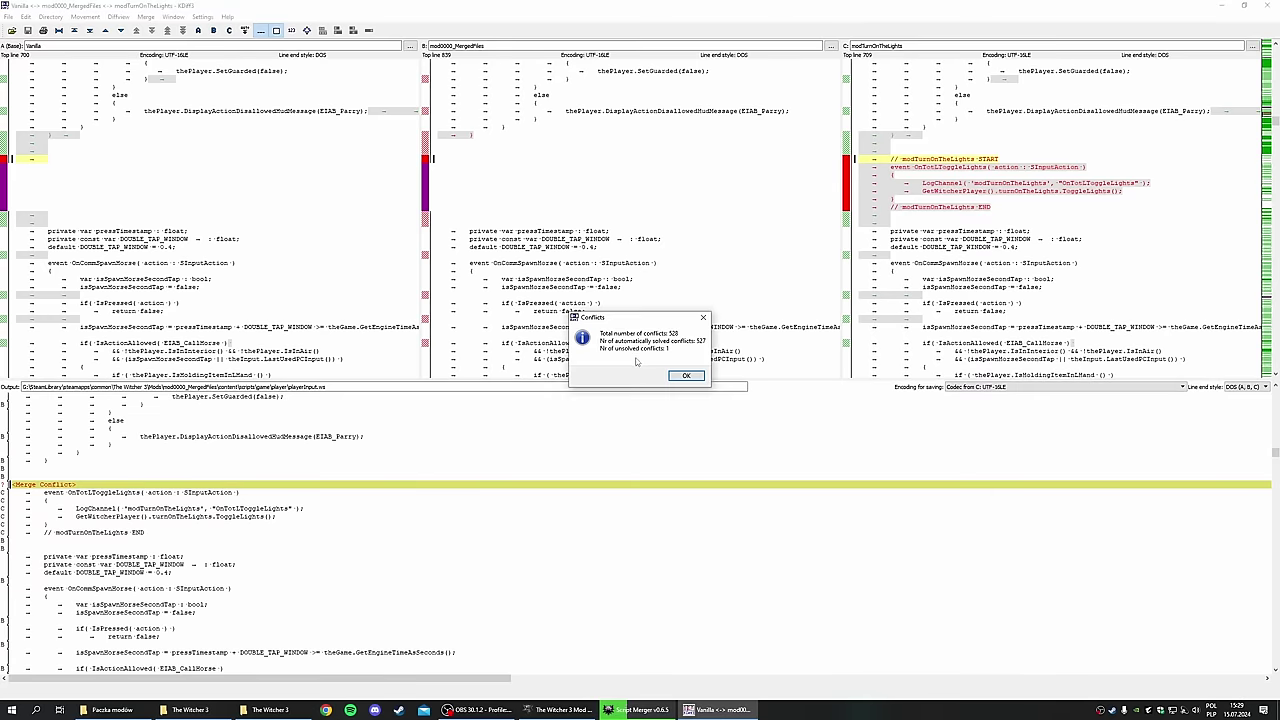
Resolve the modTurnOnTheLights conflict in playerInput.ws with the line from source C, and save and close the merge.
key(Return)
right_click(108, 488)
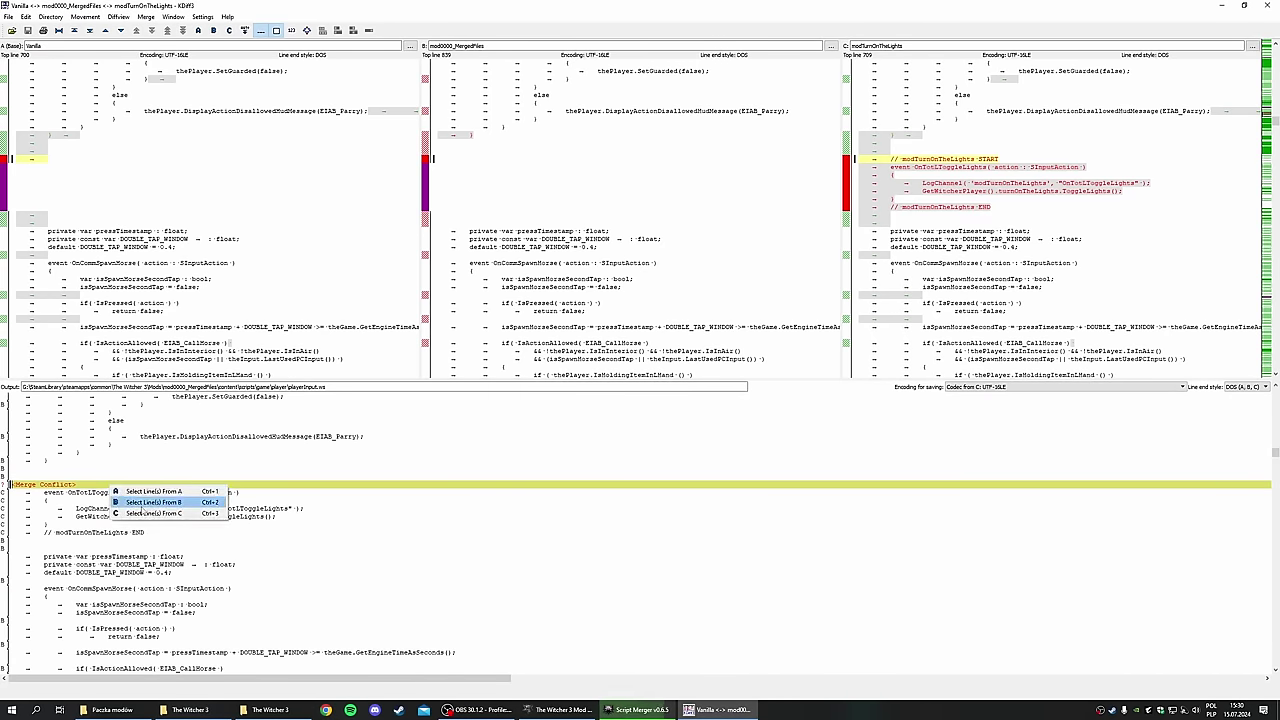
click(122, 516)
click(1270, 5)
click(606, 369)
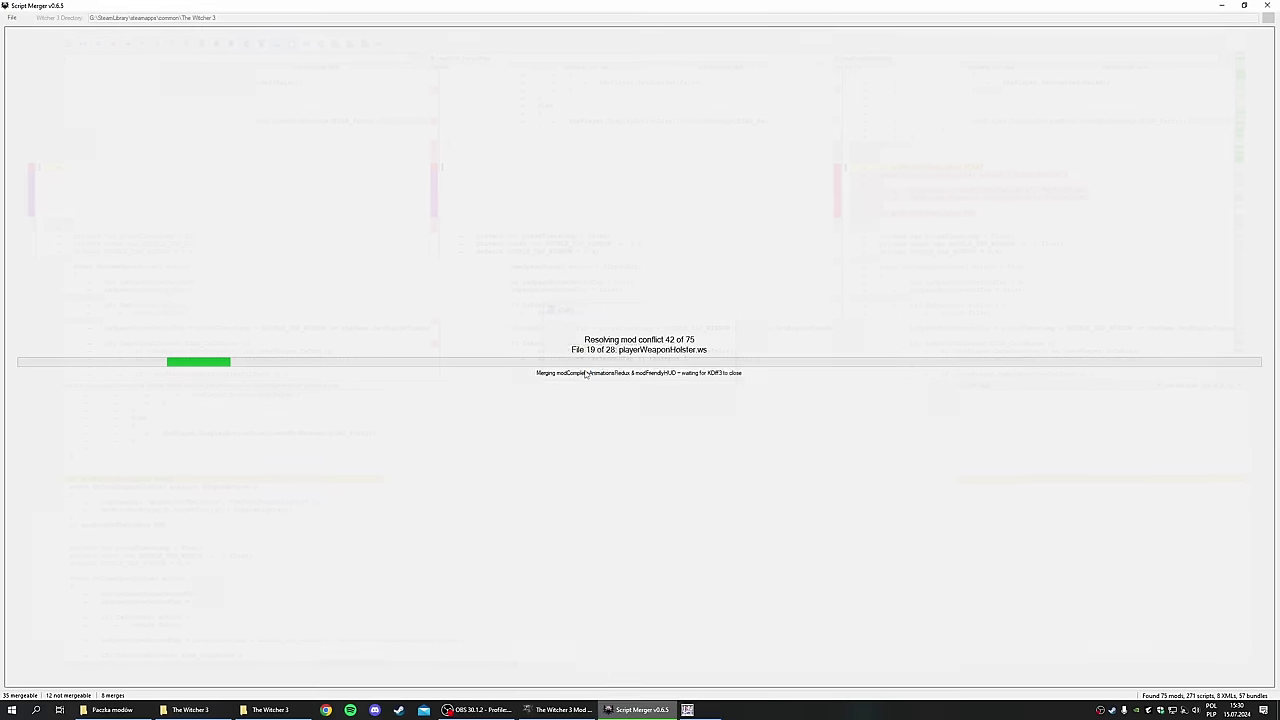
Acknowledge the conflict summaries up to the modGrimLightingNextGen merge of playerWitcher.ws.
click(262, 270)
click(264, 271)
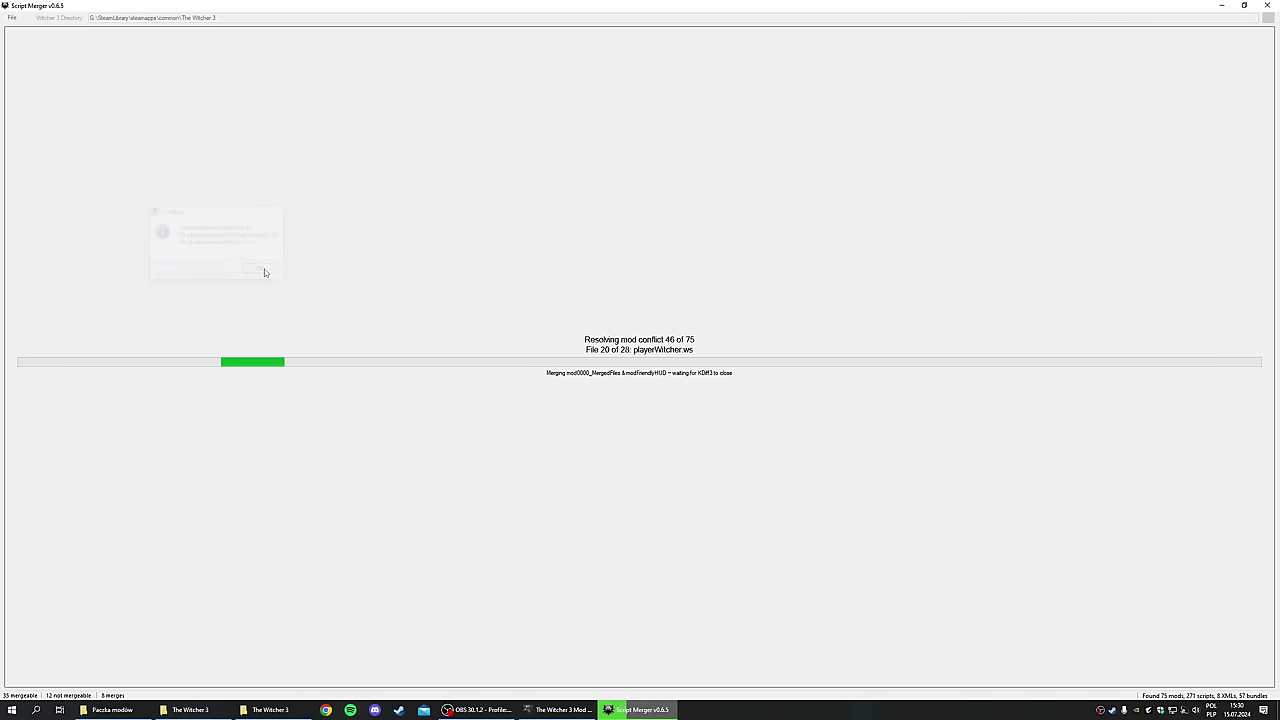
click(264, 271)
click(264, 271)
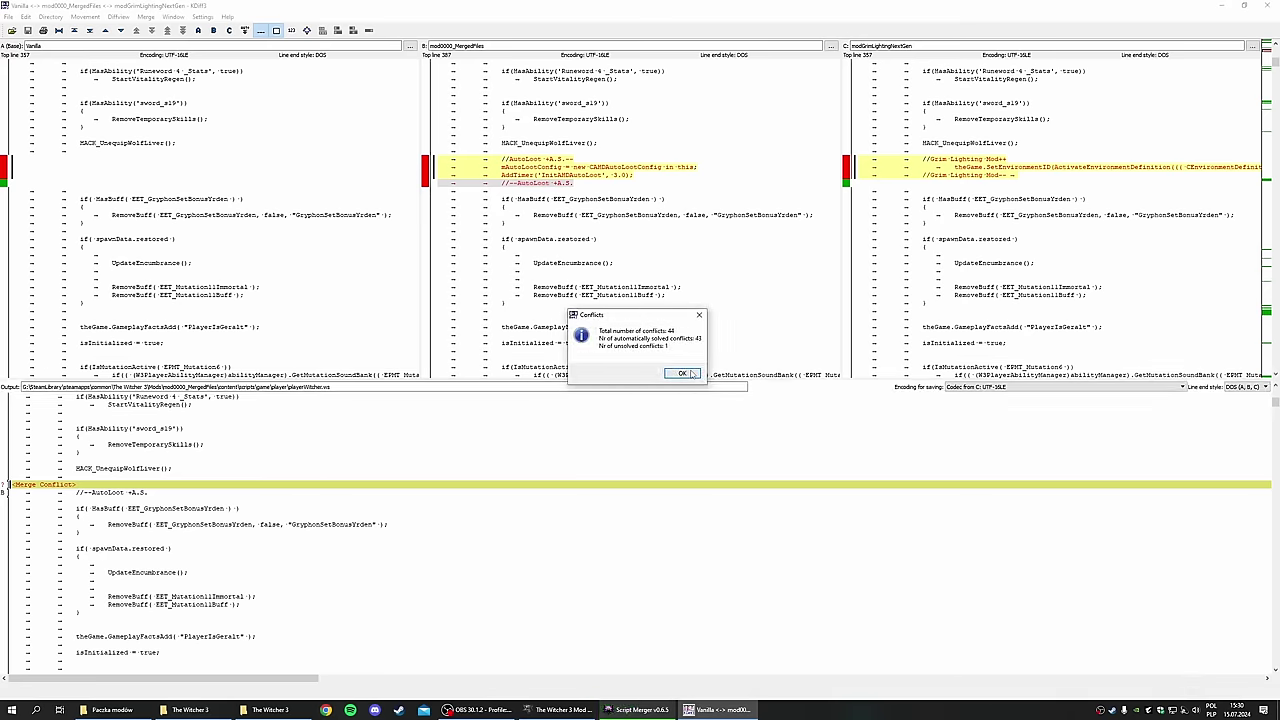
Resolve the modGrimLightingNextGen conflict in playerWitcher.ws with source B's AutoLoot configuration lines.
click(683, 373)
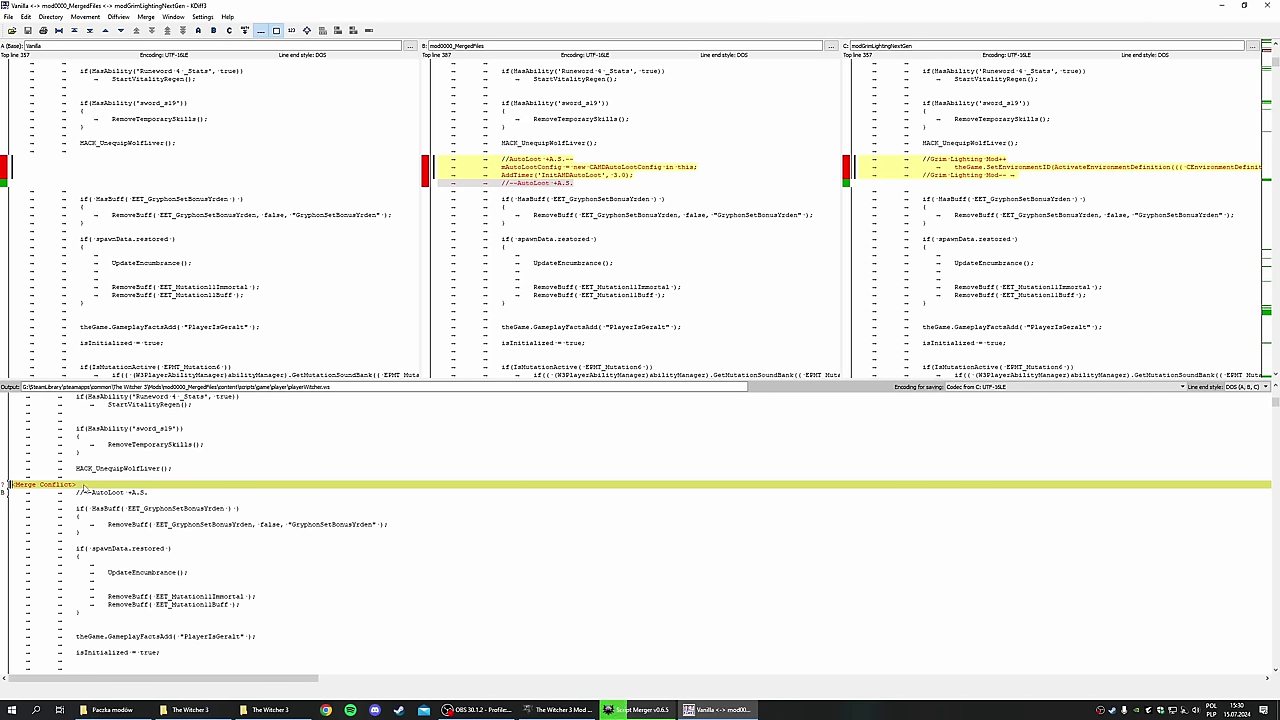
right_click(85, 490)
key(Escape)
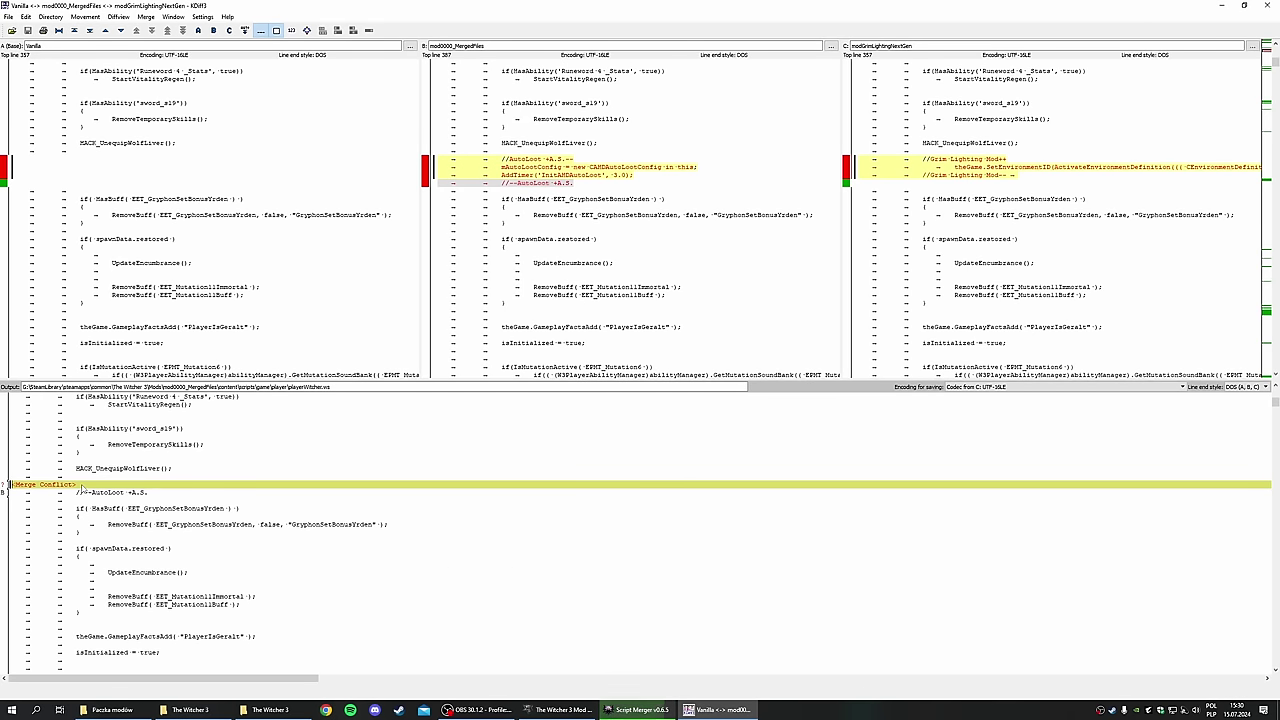
right_click(78, 490)
click(122, 505)
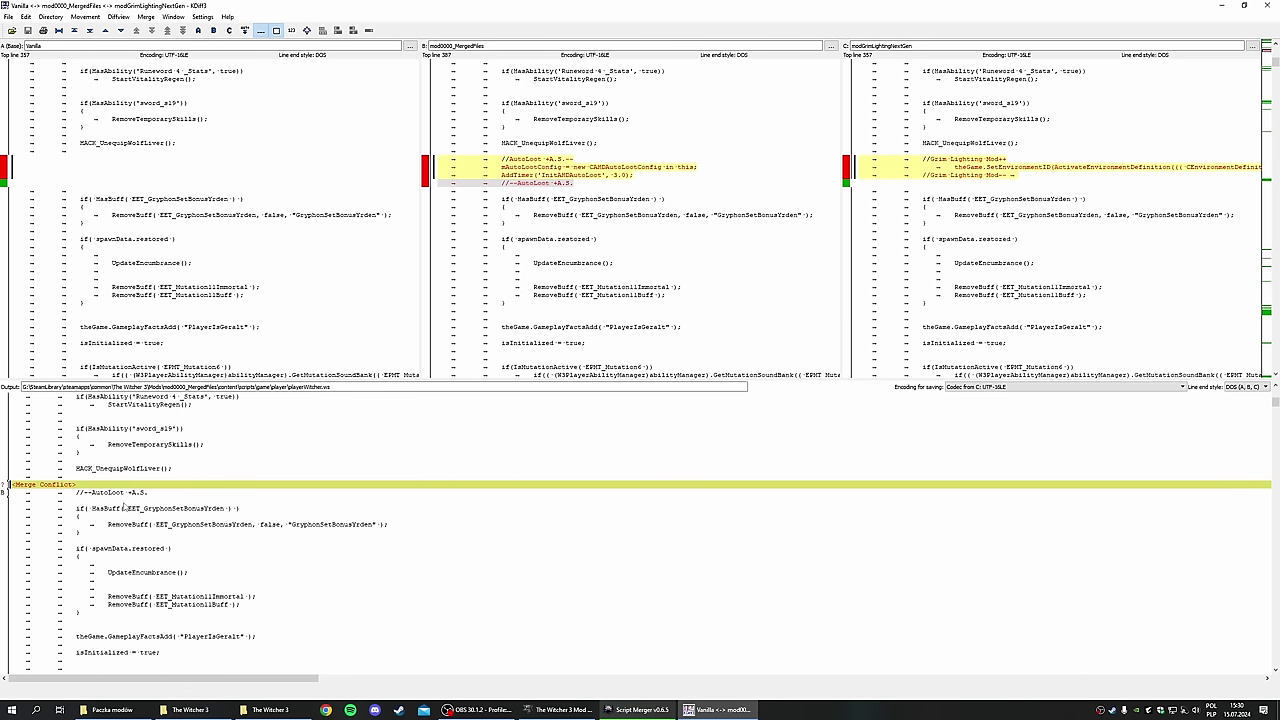
Copy source C's Grim Lighting Mod block into the output below the AutoLoot lines, and remove its extra indentation.
drag(1017, 188, 870, 162)
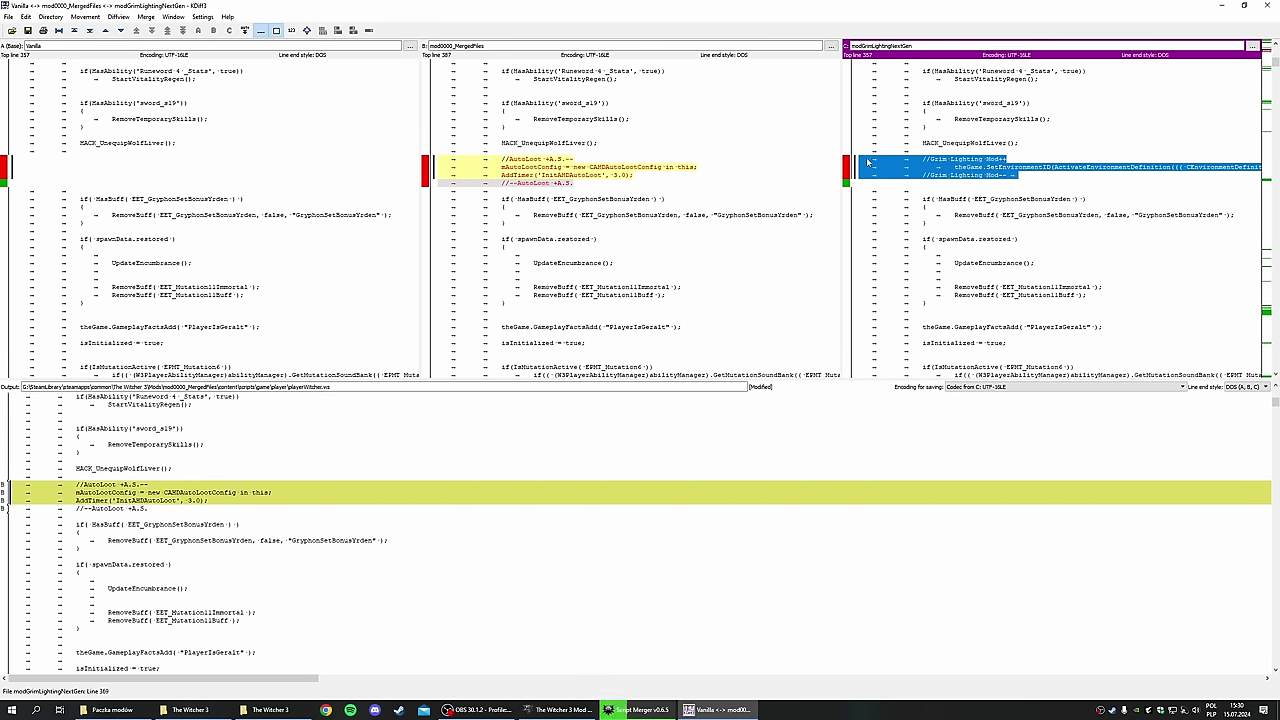
click(199, 514)
text(//Grim Lighting Mod++ theGame.SetEnvironmentID(ActivateEnvironmentDefinition(((CEnvironmentDefinition)LoadResource("environment\definitions\env_nomansland\nml_global\env_nml_swamps_v1_a_ps4_flat24.env", true)), 1000, 1.000000, 1.000000)); //Grim Lighting Mod--)
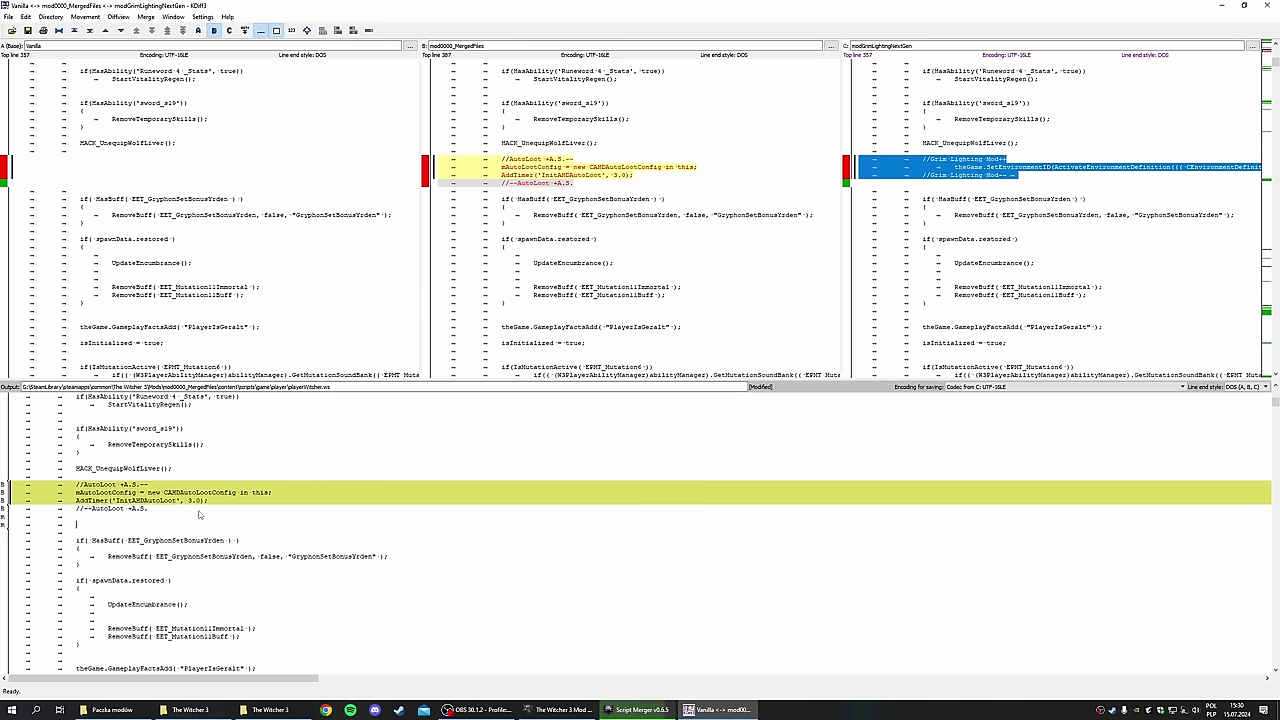
key(Up)
key(Up)
key(Home)
key(Delete)
key(Delete)
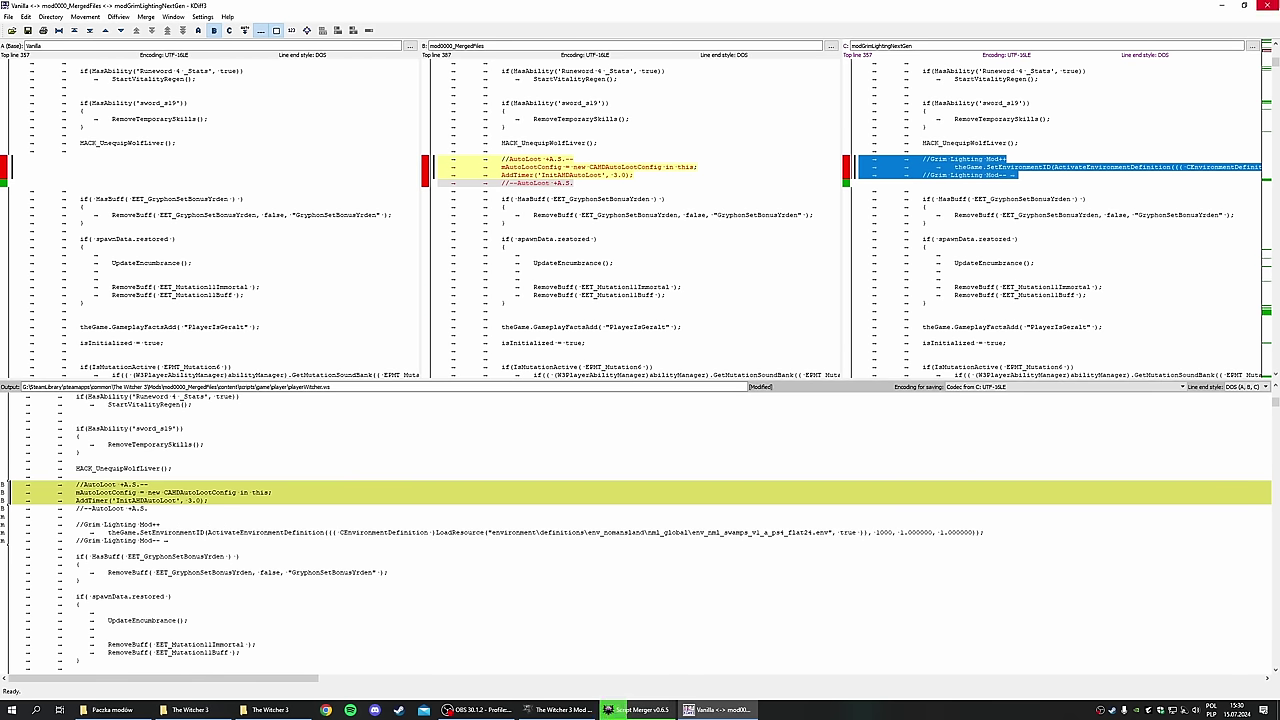
Save and close the modGrimLightingNextGen merge of playerWitcher.ws, and acknowledge the modMutagenOverhaul conflict summary.
click(1268, 5)
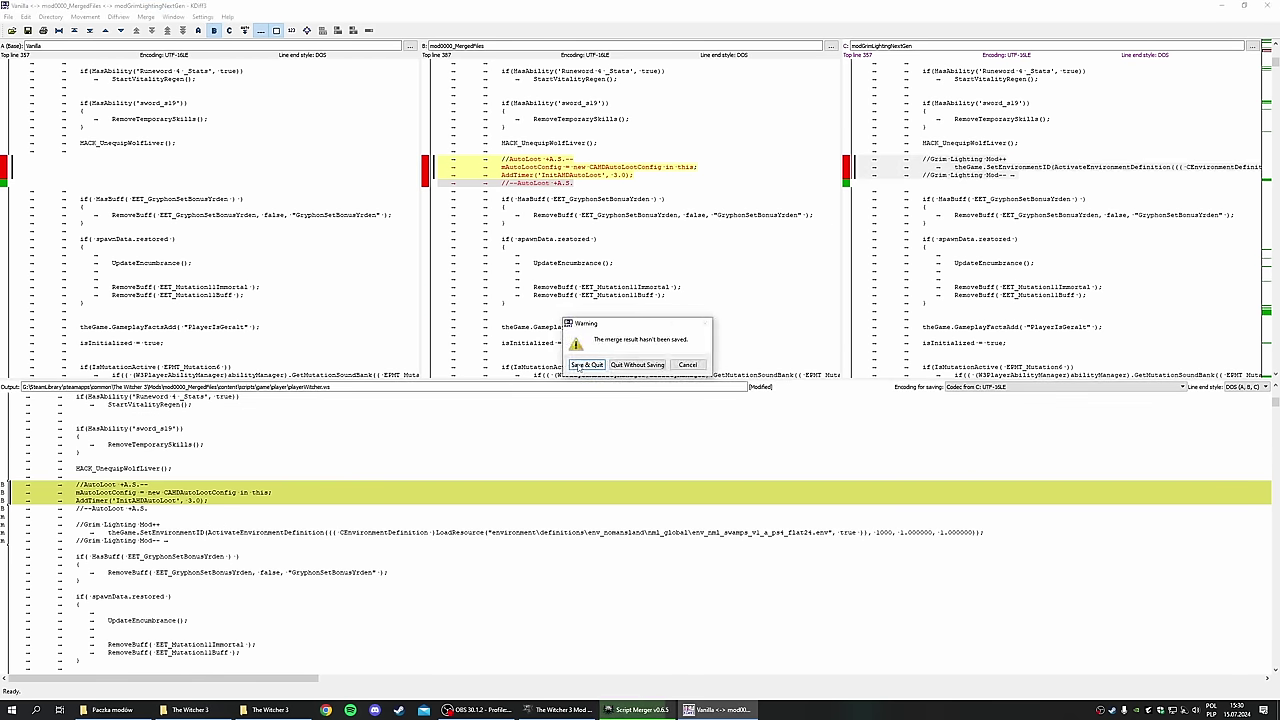
click(578, 366)
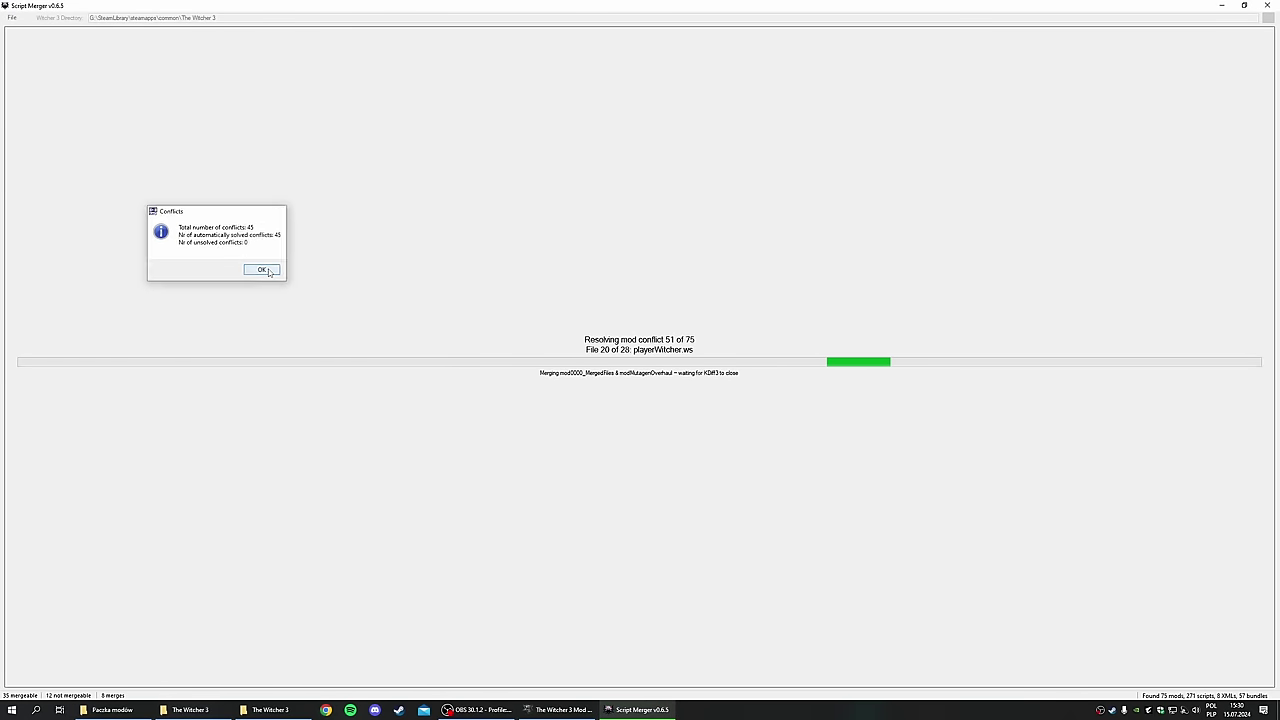
click(263, 270)
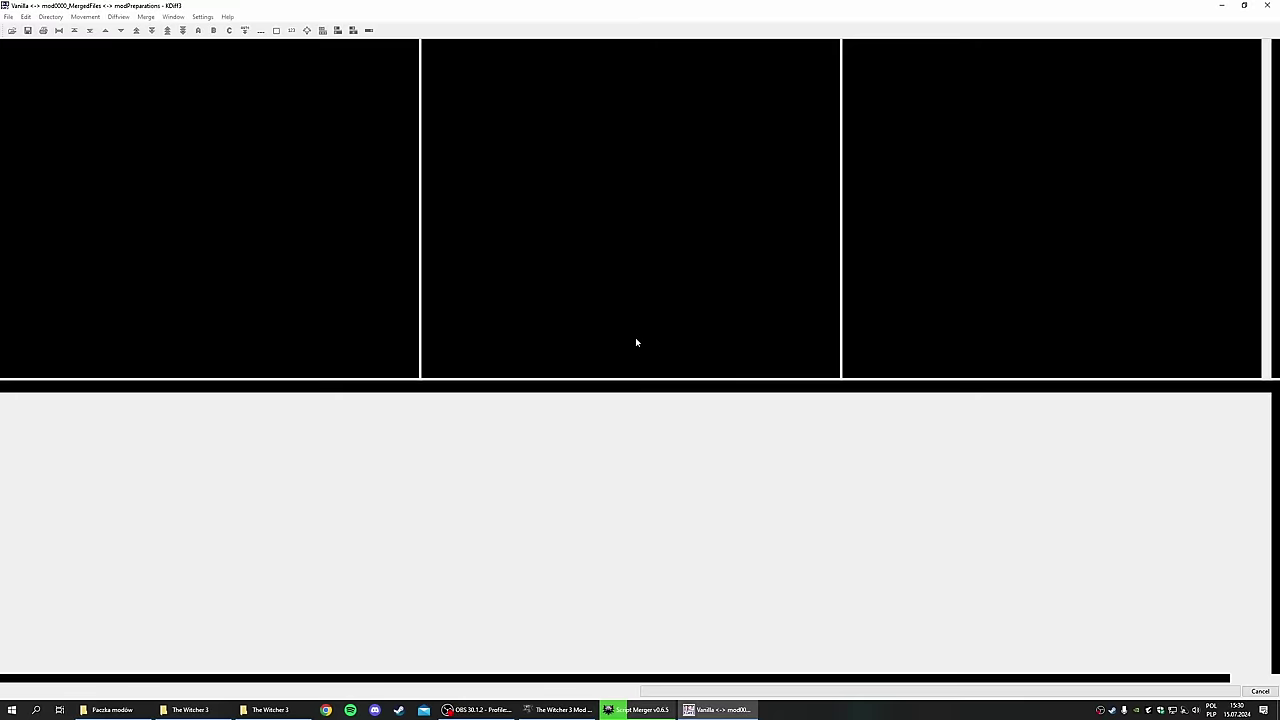
Resolve the modPreparations conflict in playerWitcher.ws with source B's AutoLoot and Grim Lighting lines.
click(687, 374)
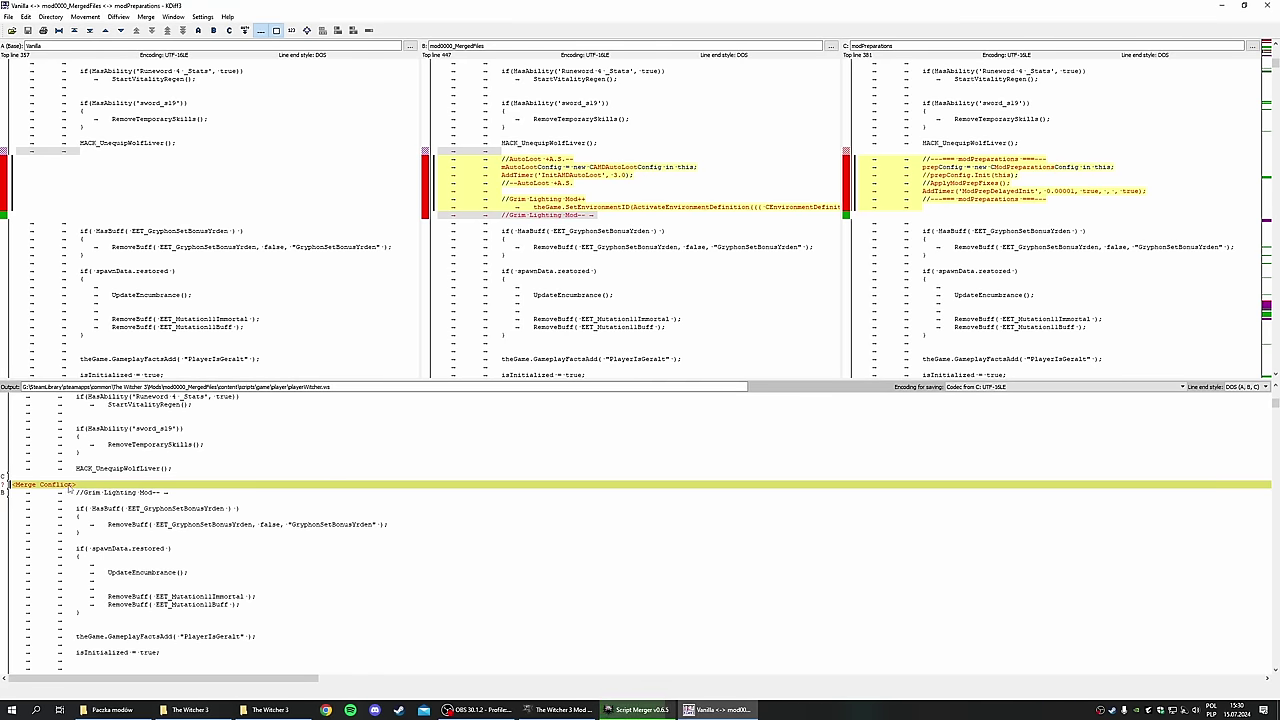
right_click(68, 490)
click(100, 500)
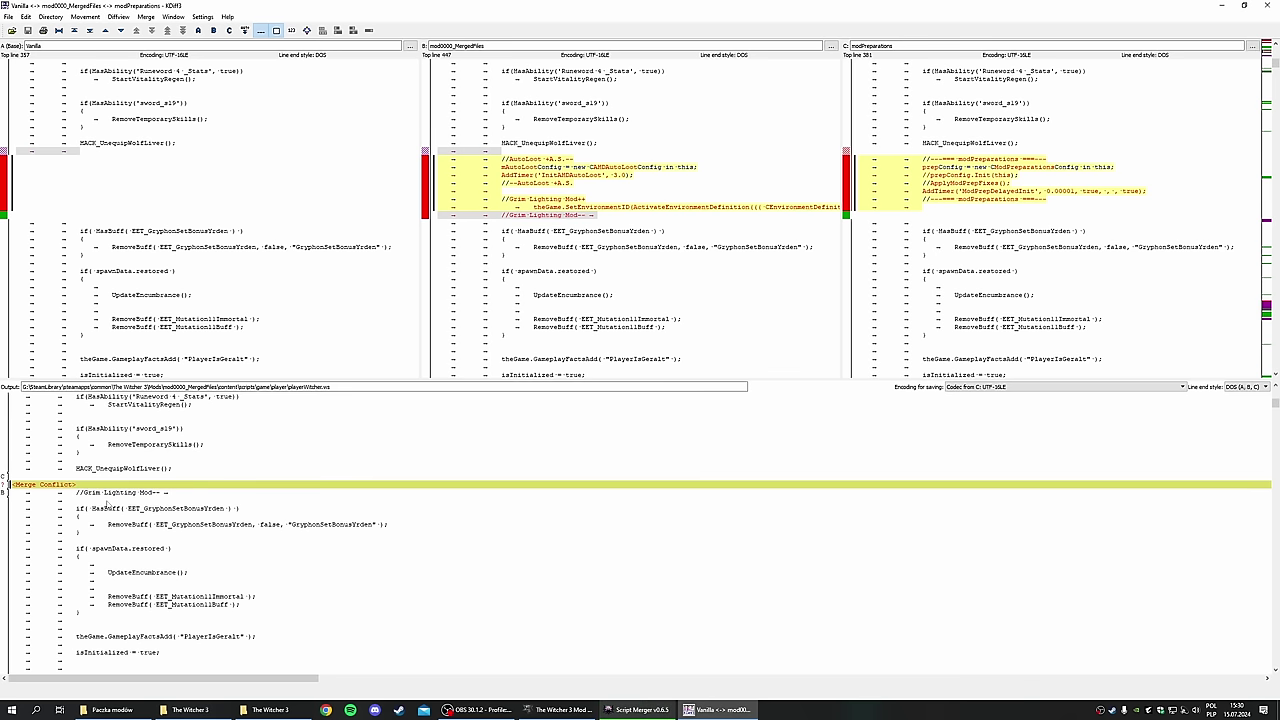
Copy source C's modPreparations block into the output below the Grim Lighting lines, and remove its extra indentation.
drag(1050, 203, 872, 167)
click(187, 544)
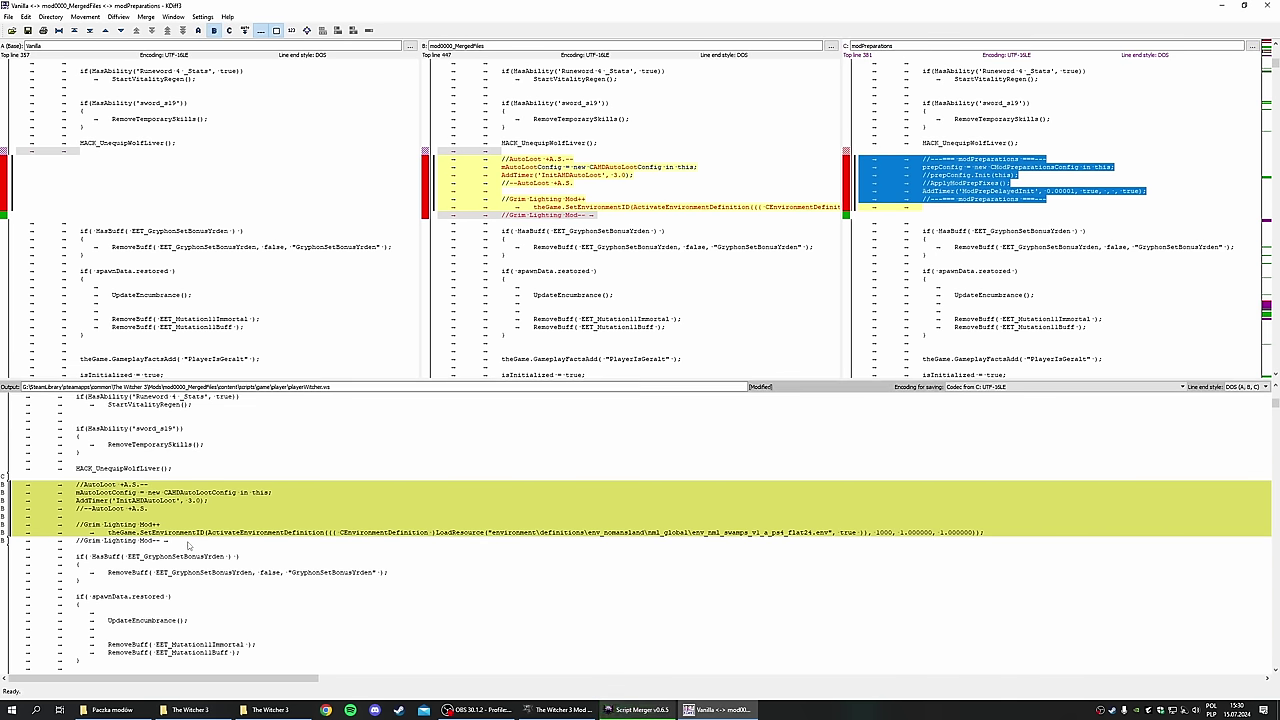
text(//---=== modPreparations ===--- prepConfig = new CModPreparationsConfig in this; //prepConfig.Init(this); //ApplyModPrefixes(); AddTimer('ModPrepDelayedInit', 0.00001, true, , , true); //---=== modPreparations ===---)
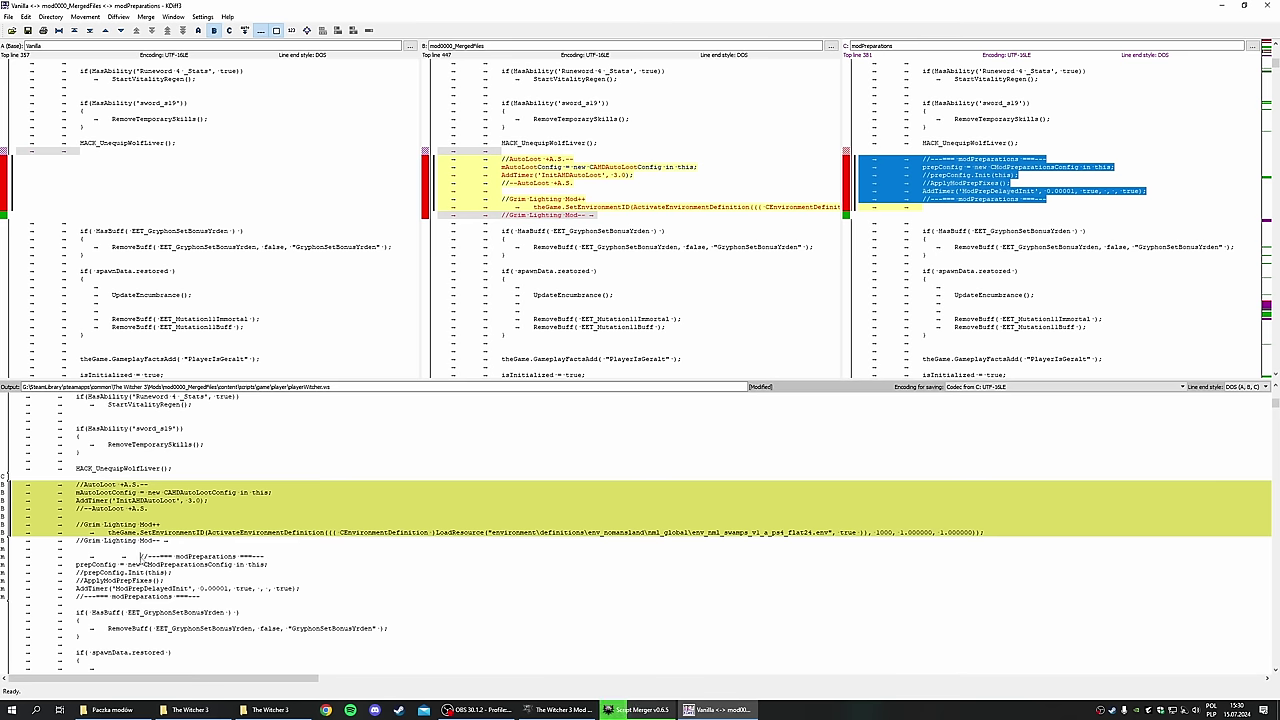
key(BackSpace)
key(BackSpace)
Save and close the modPreparations merge of playerWitcher.ws, and acknowledge the conflict summary that follows.
click(1267, 5)
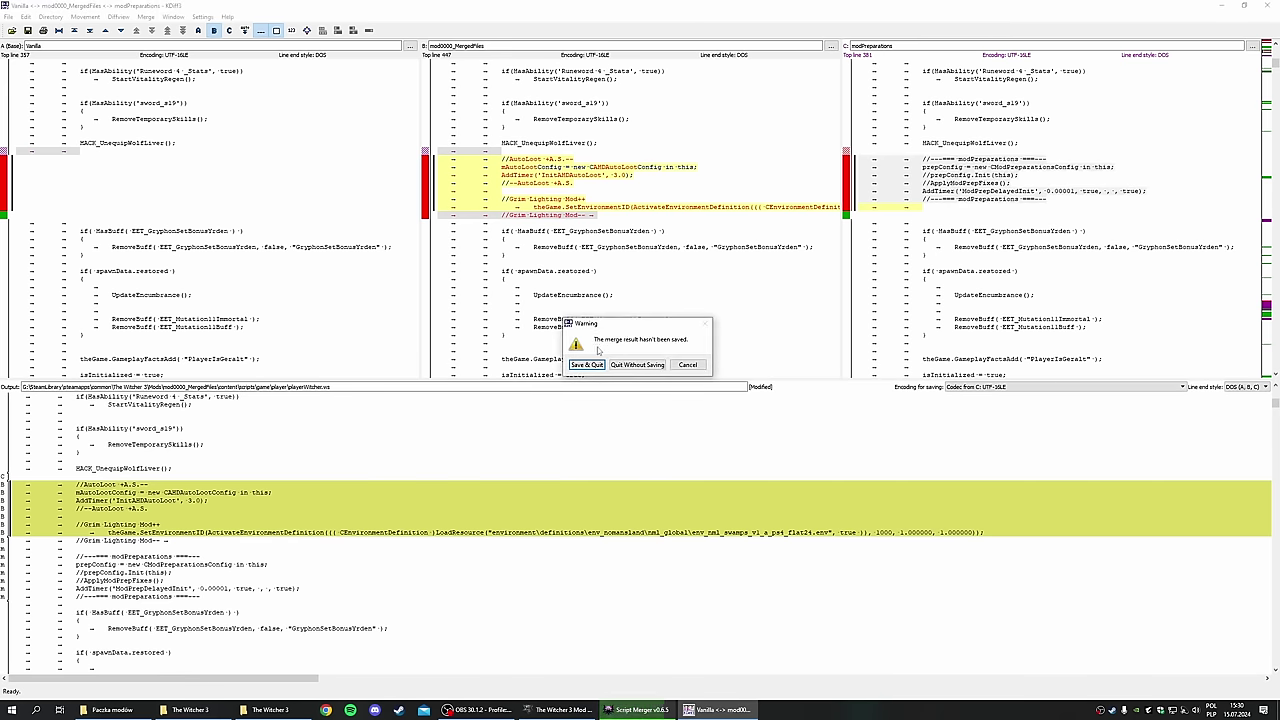
click(586, 365)
click(262, 270)
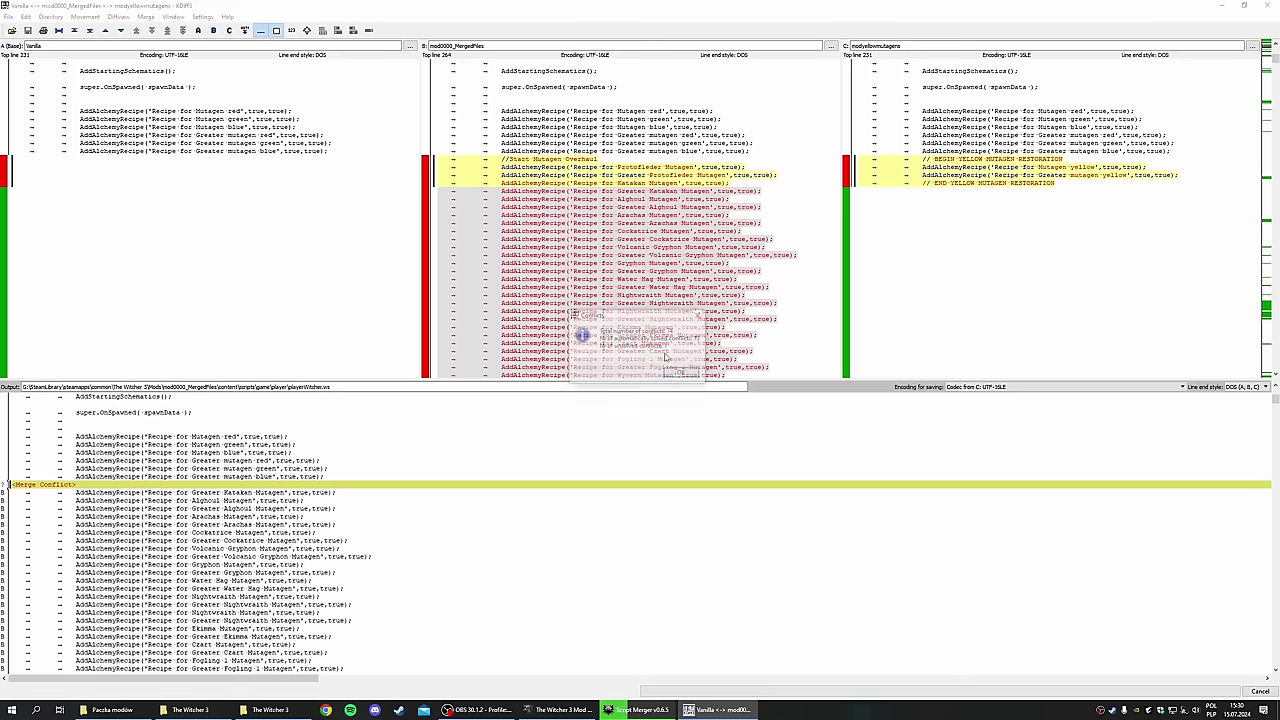
Resolve the modyellowmutagens conflict in playerWitcher.ws with source C's yellow mutagen recipes followed by source B's Mutagen Overhaul lines.
click(680, 376)
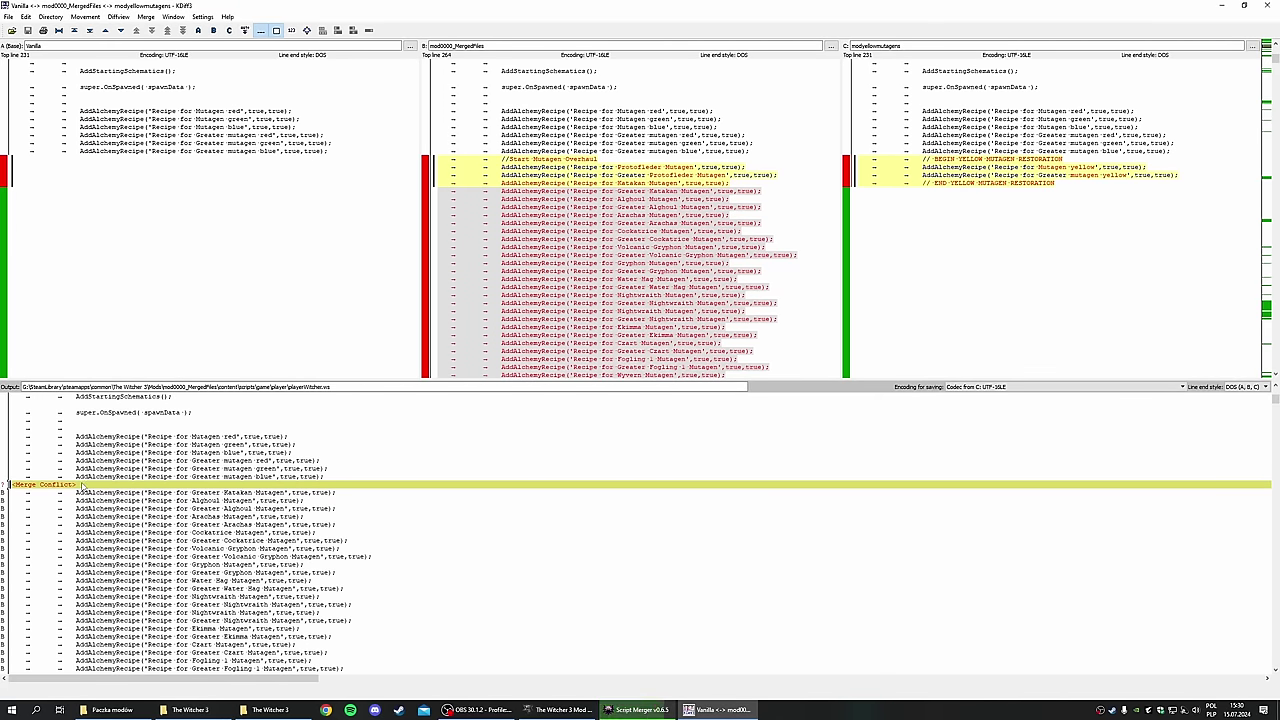
right_click(82, 484)
click(115, 515)
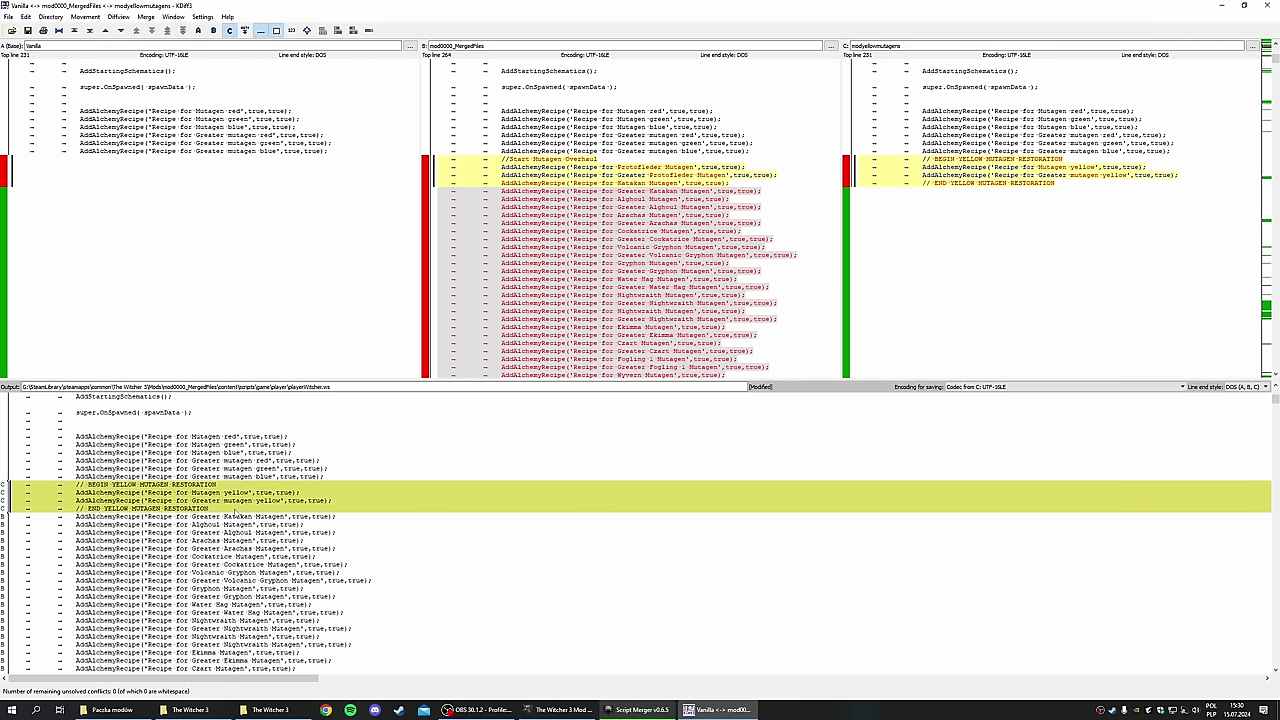
key(Return)
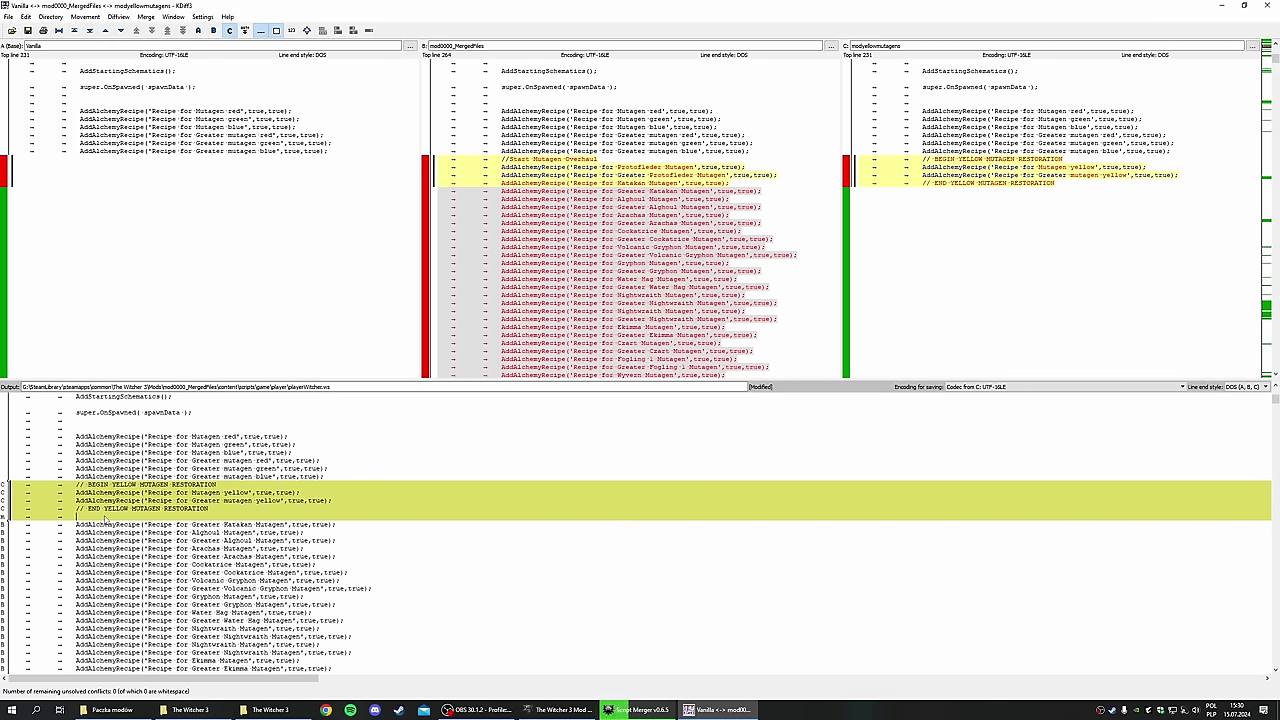
right_click(104, 517)
click(146, 533)
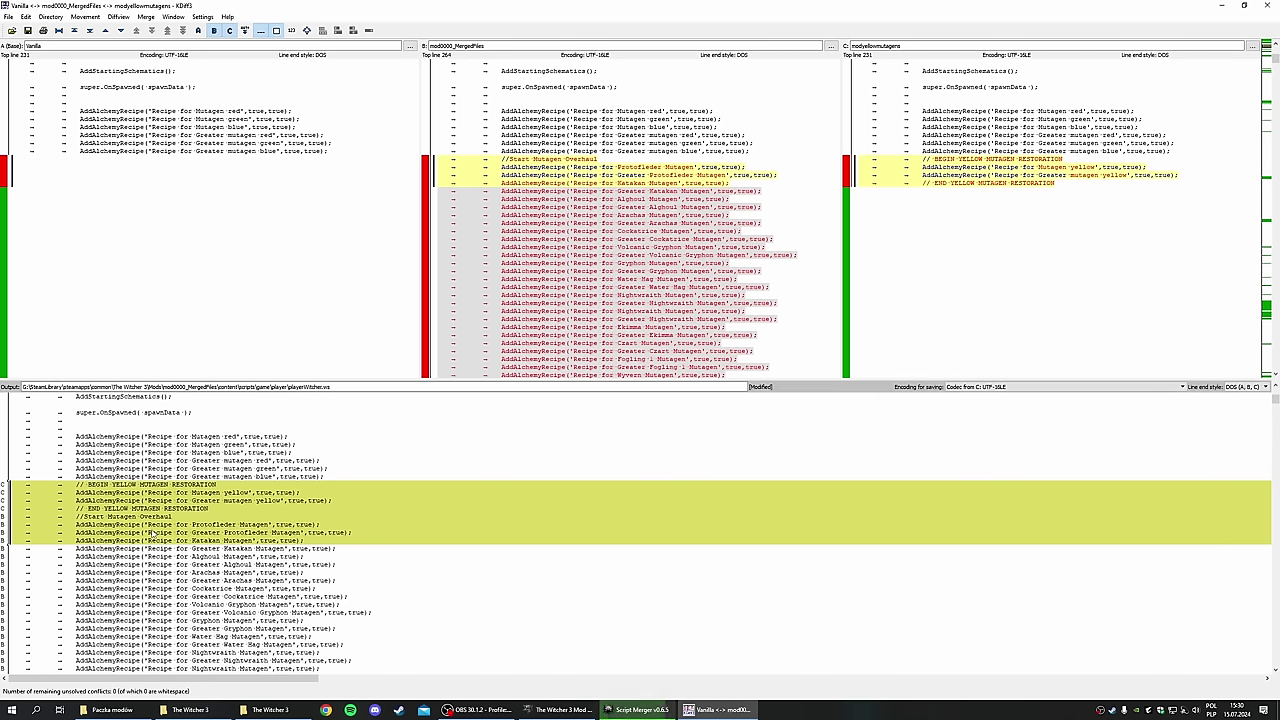
Save and close the modyellowmutagens merge, and acknowledge the conflict summaries up to the modImmersiveCamNG merge of r4Player.ws.
click(1267, 5)
click(580, 370)
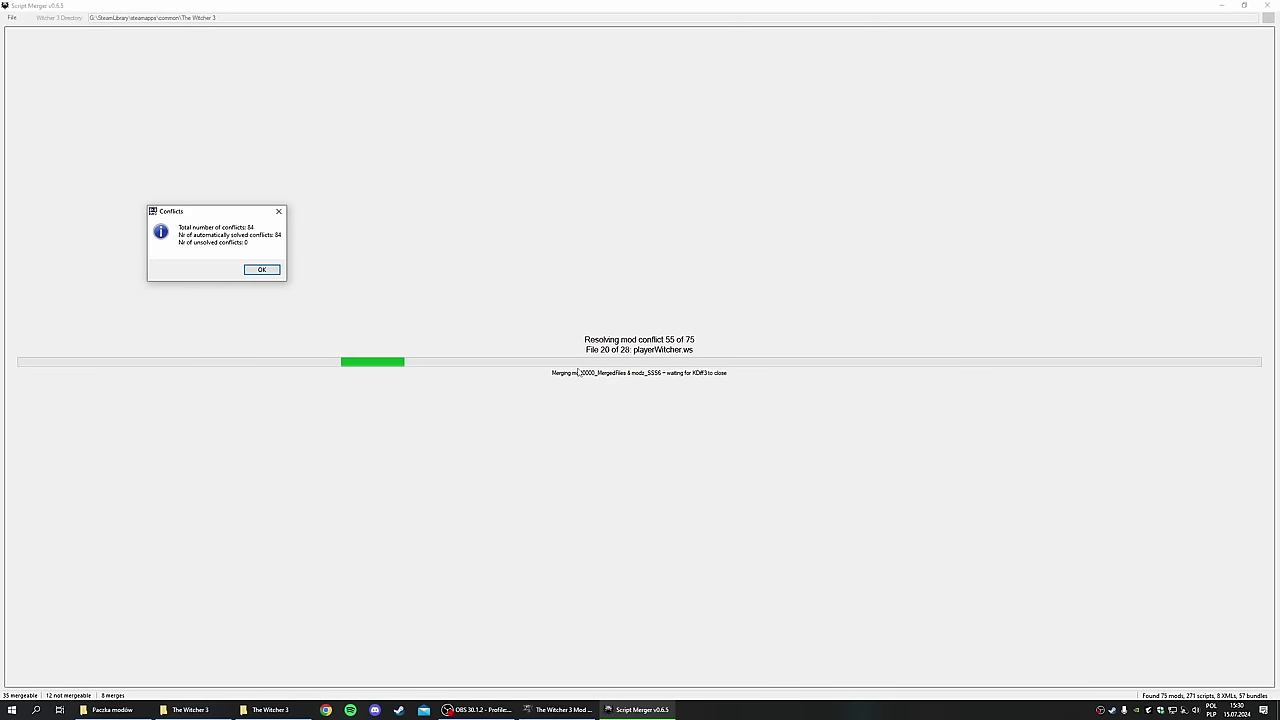
click(261, 269)
click(261, 269)
click(261, 269)
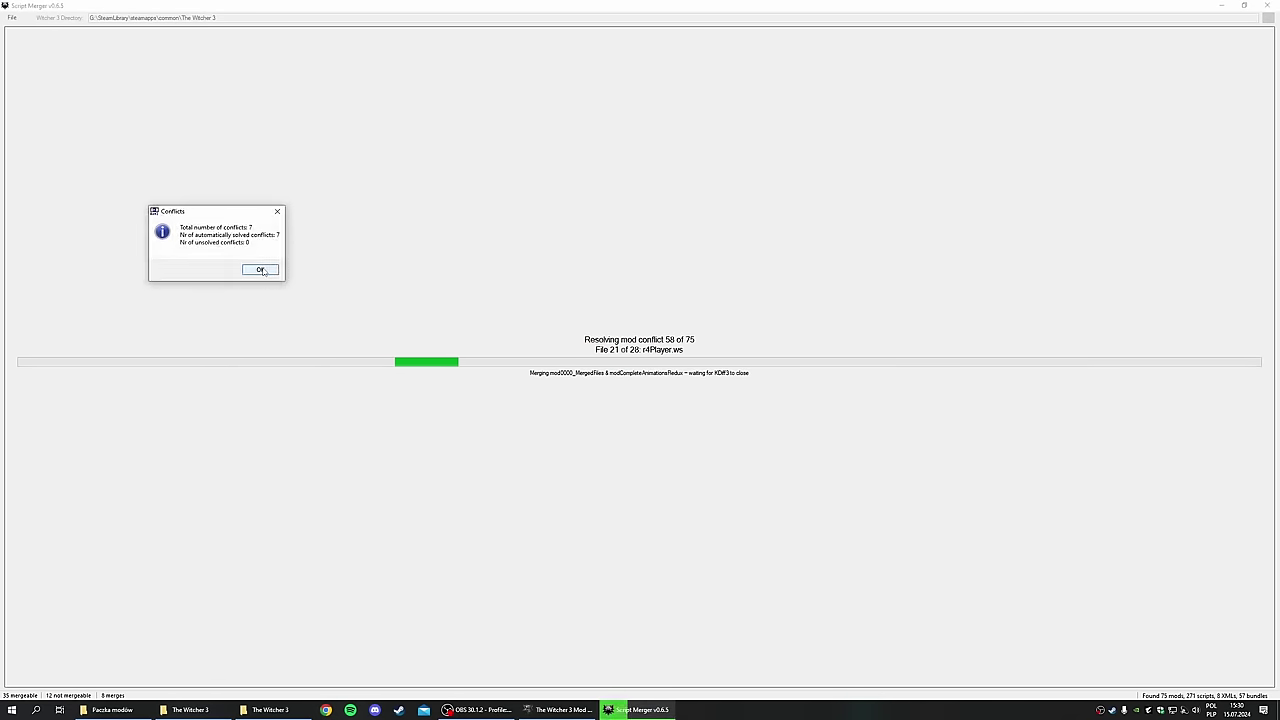
click(261, 269)
click(261, 269)
click(261, 269)
click(261, 269)
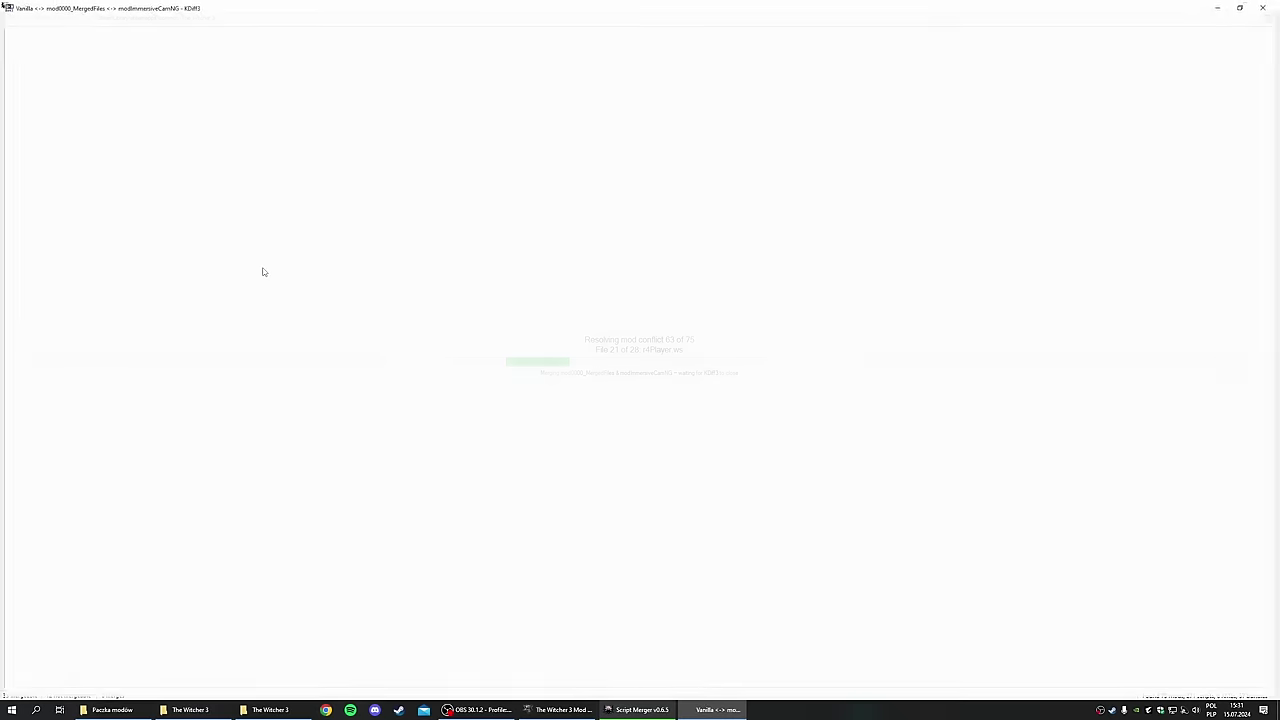
Resolve the modImmersiveCamNG conflict in r4Player.ws with source B's modFriendlyMeditation lines, and save and close the merge.
click(688, 373)
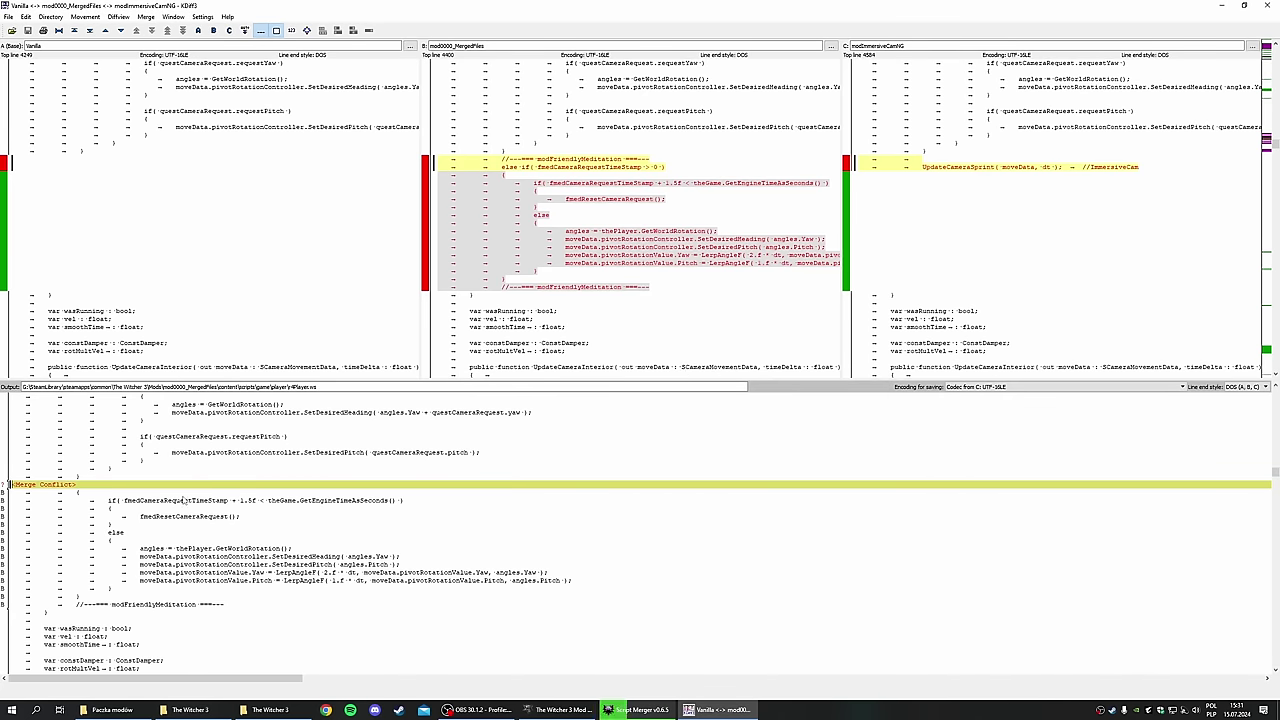
key(ctrl+2)
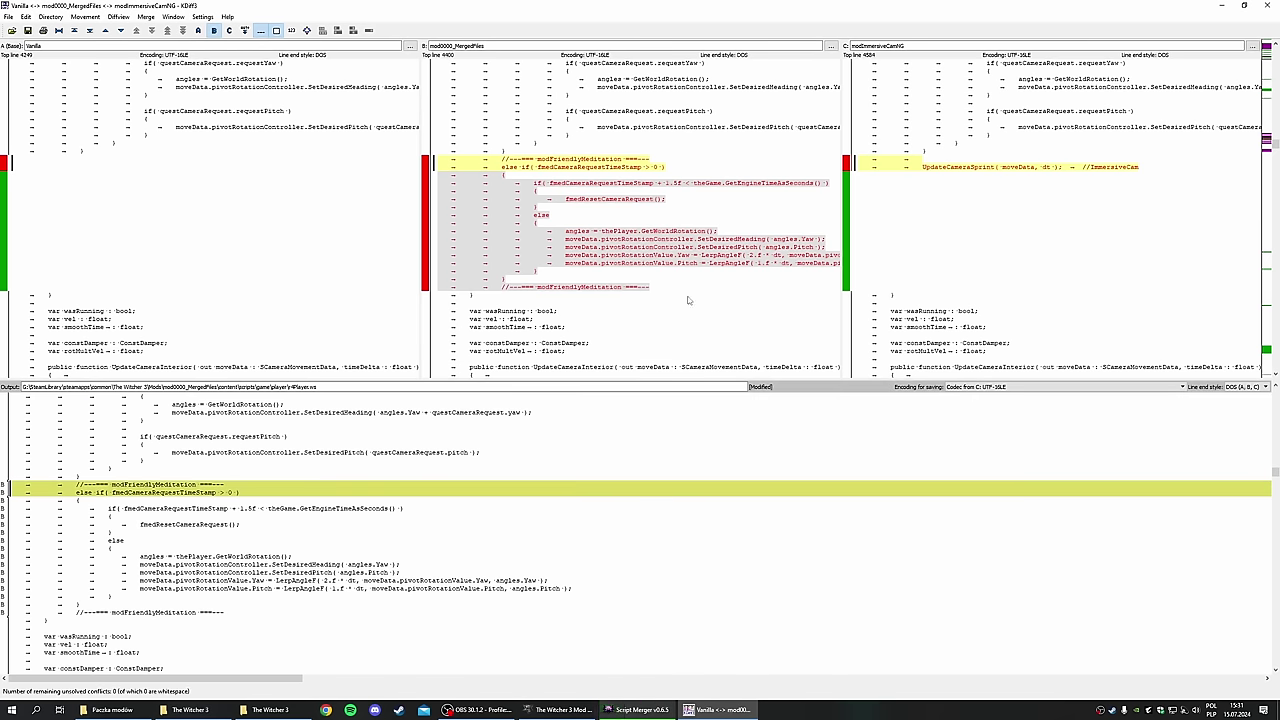
click(1262, 5)
click(575, 365)
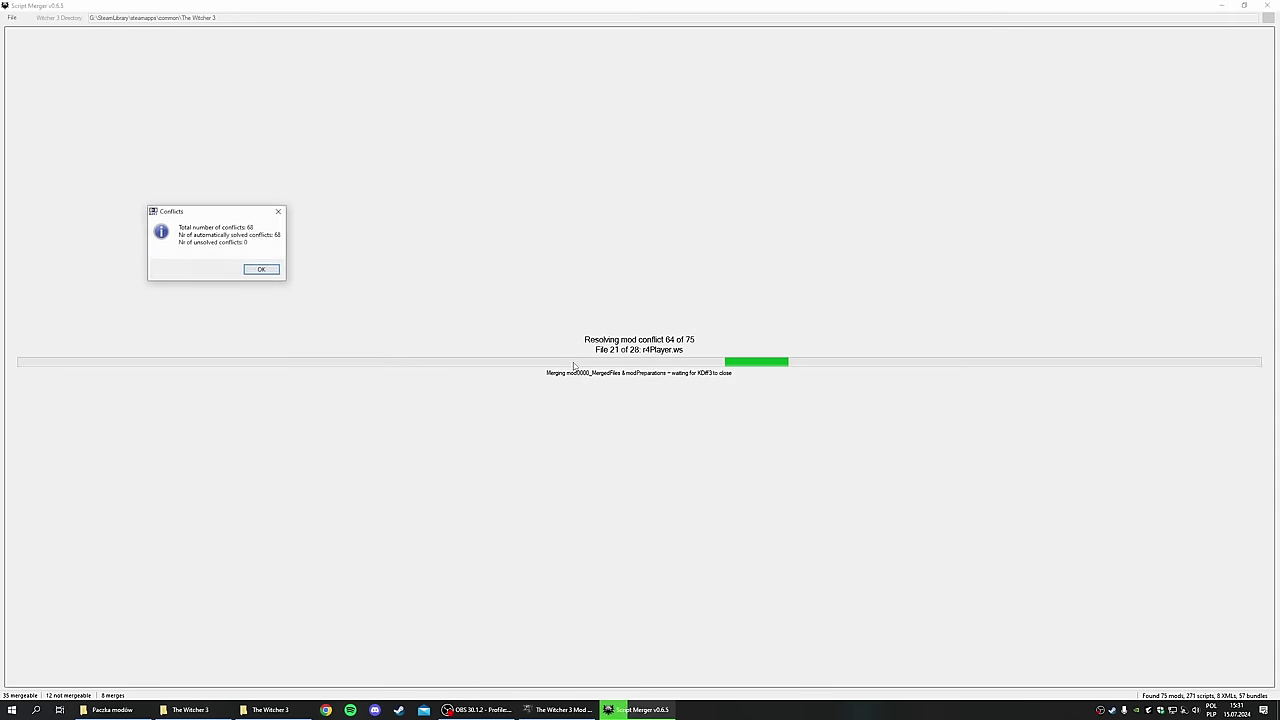
Acknowledge the conflict summaries from the modPreparations merge of r4Player.ws up to the modDarkerNights merge of r4Game.ws.
click(254, 269)
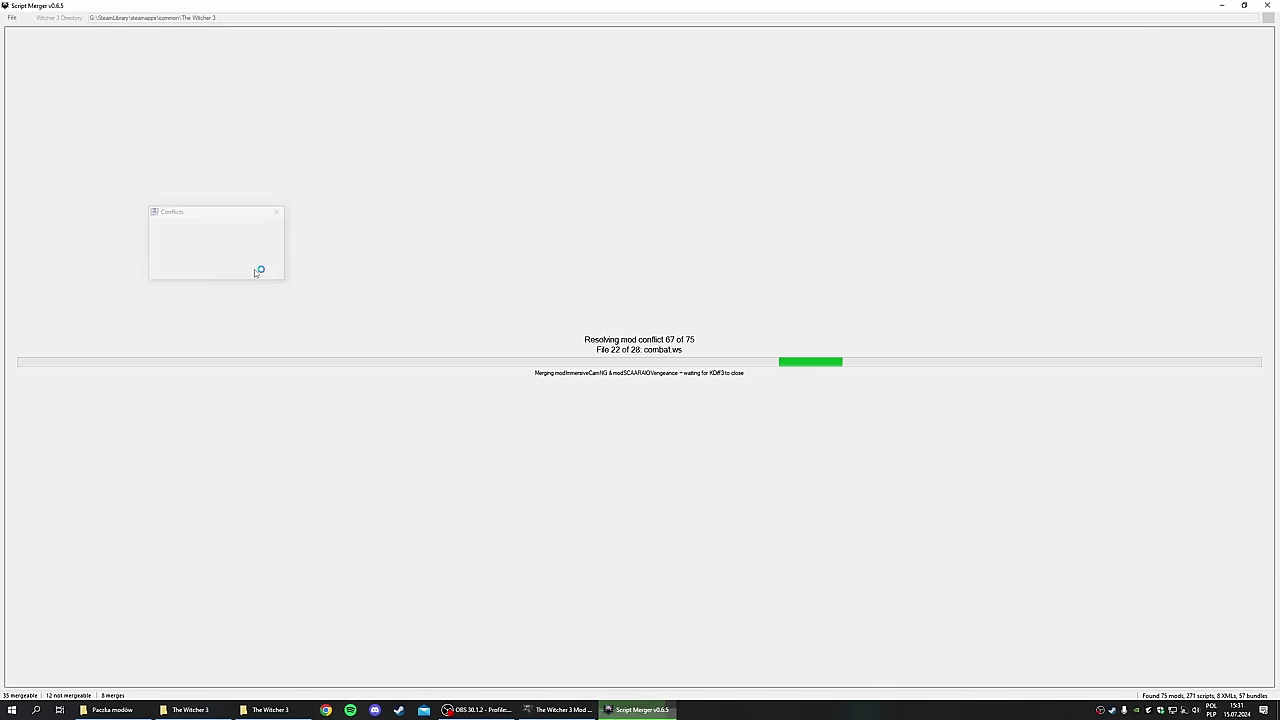
click(254, 269)
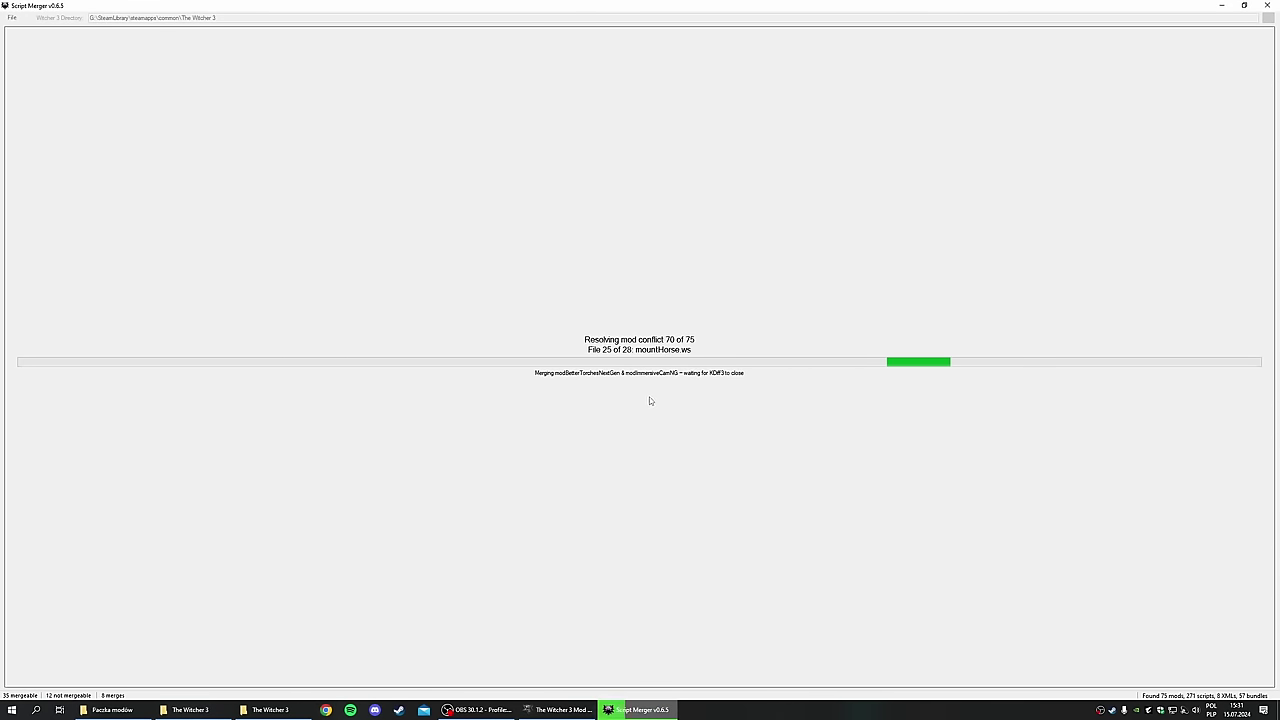
key(alt+Tab)
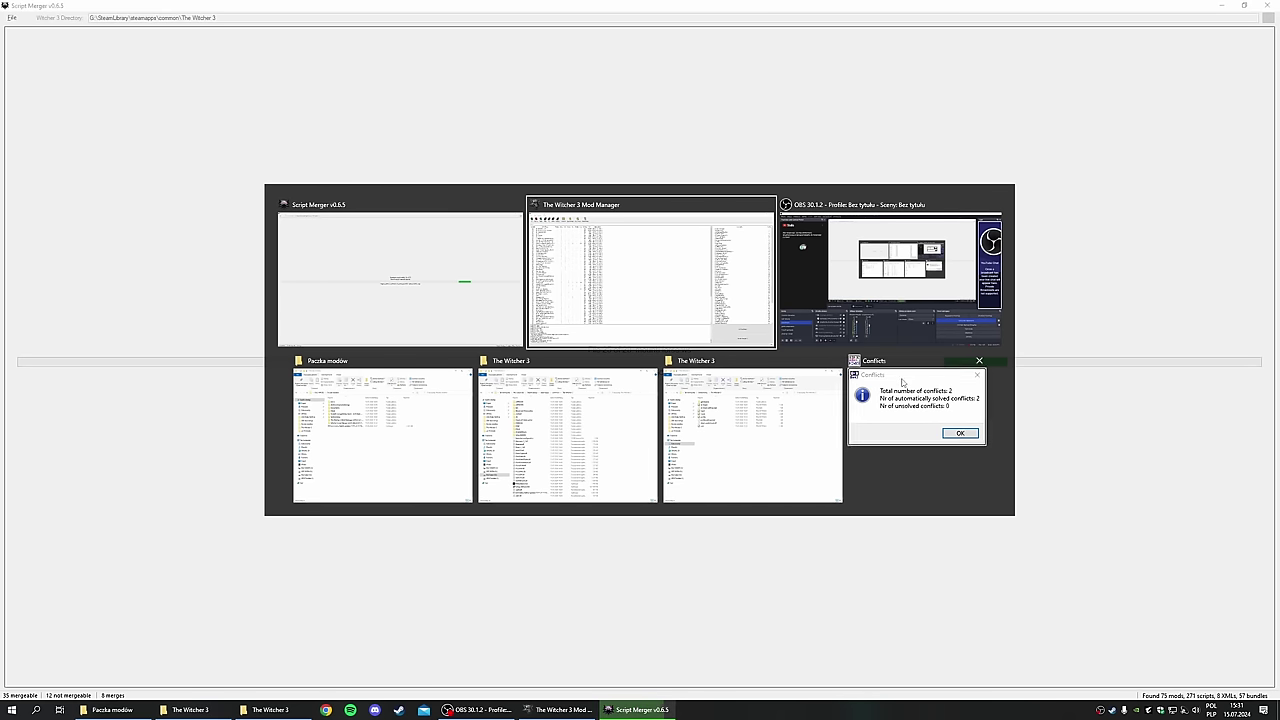
click(262, 270)
click(266, 271)
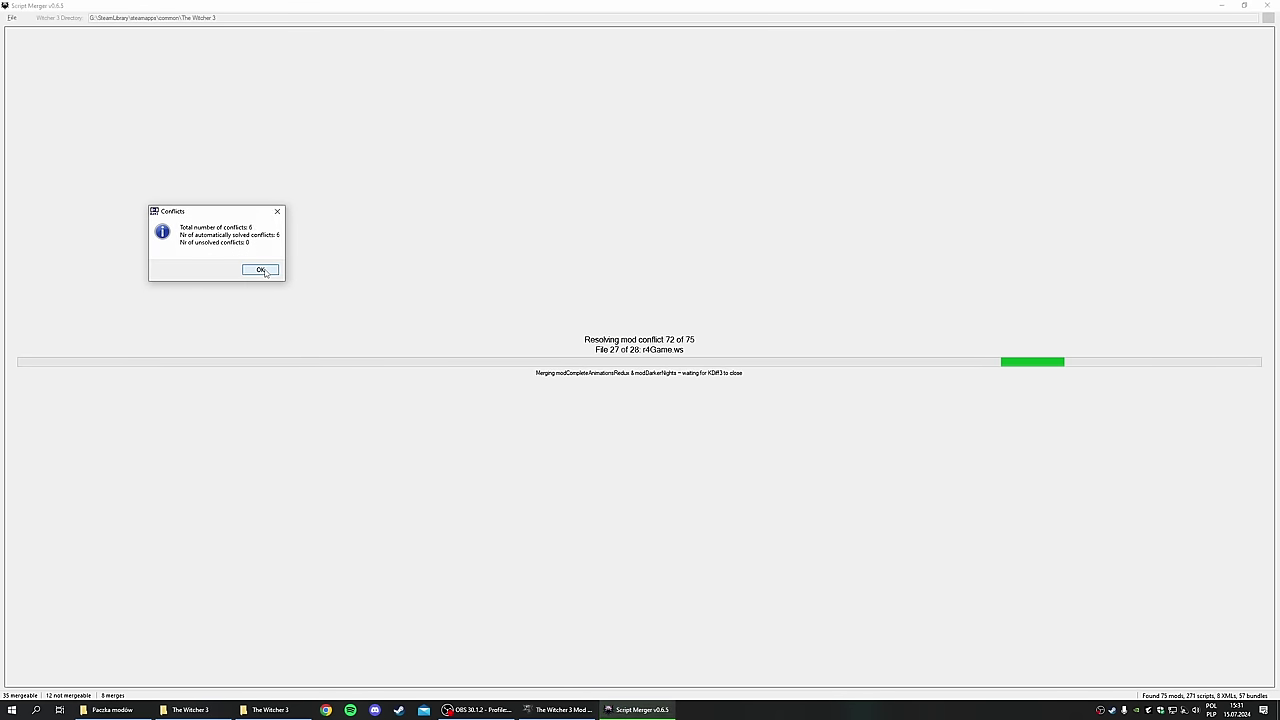